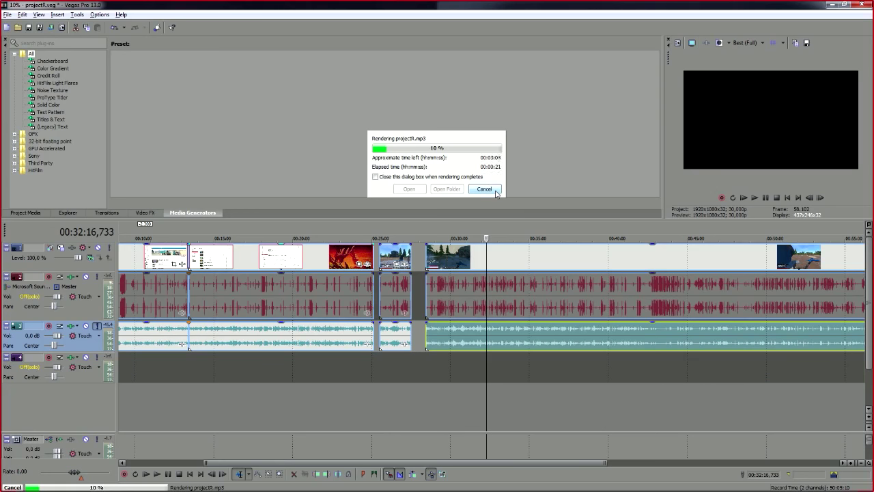
- Cancel the projectR.mp3 render, minimise the project and open the hw27 folder under ACTION TFC, Hurtworld
{"action": "left_click", "coordinate": [484, 189]}
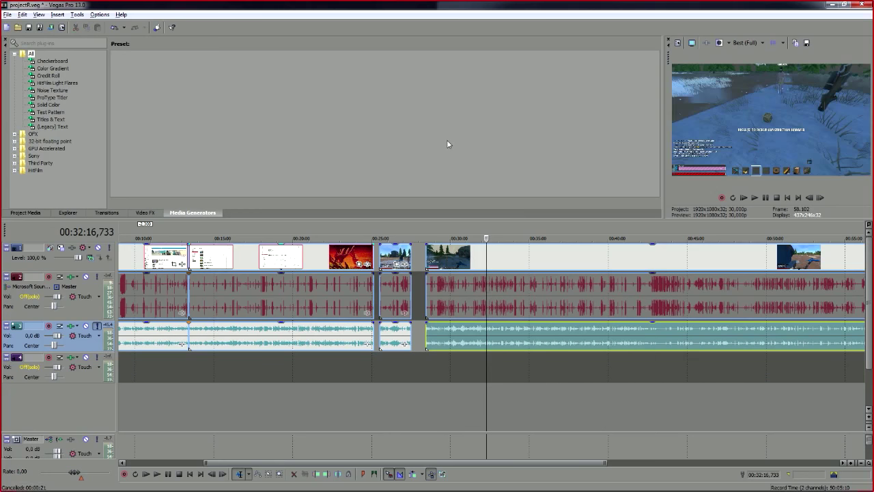
{"action": "left_click", "coordinate": [832, 4]}
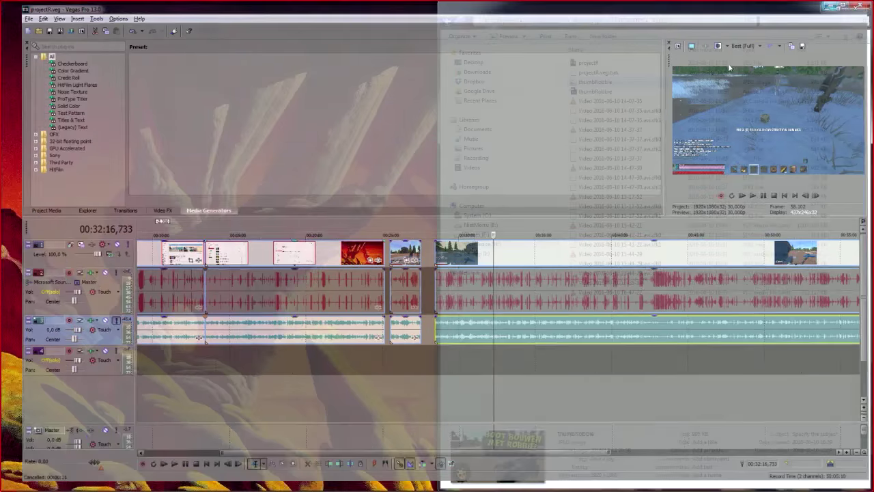
{"action": "left_click", "coordinate": [624, 18]}
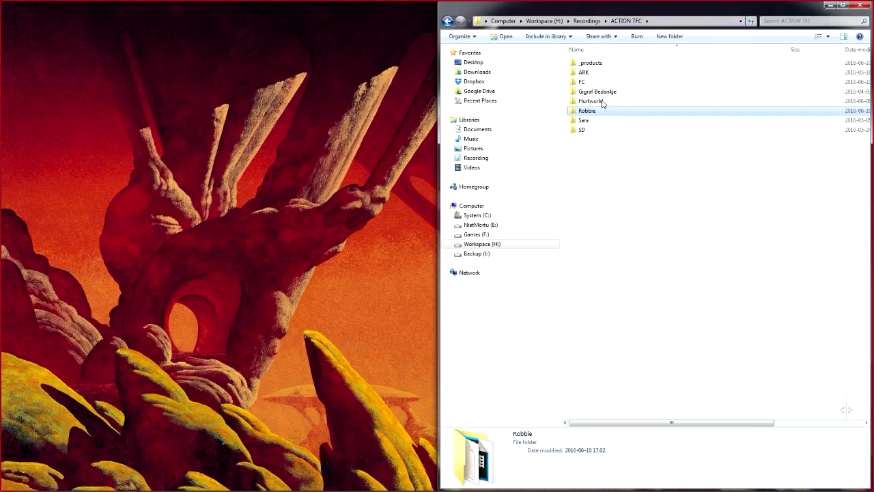
{"action": "double_click", "coordinate": [603, 103]}
{"action": "double_click", "coordinate": [592, 130]}
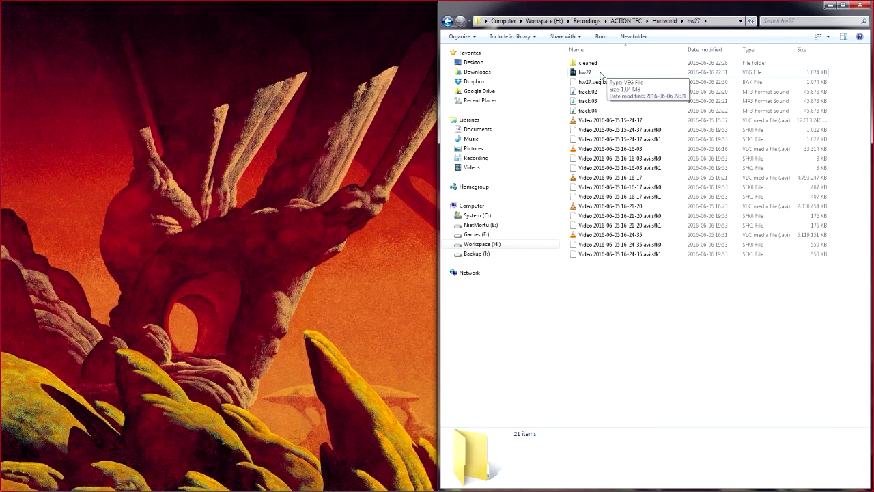
- Highlight the exported MP3 files track 02 through track 04, and open the hw27 project file in Vegas Pro
{"action": "left_click", "coordinate": [610, 92]}
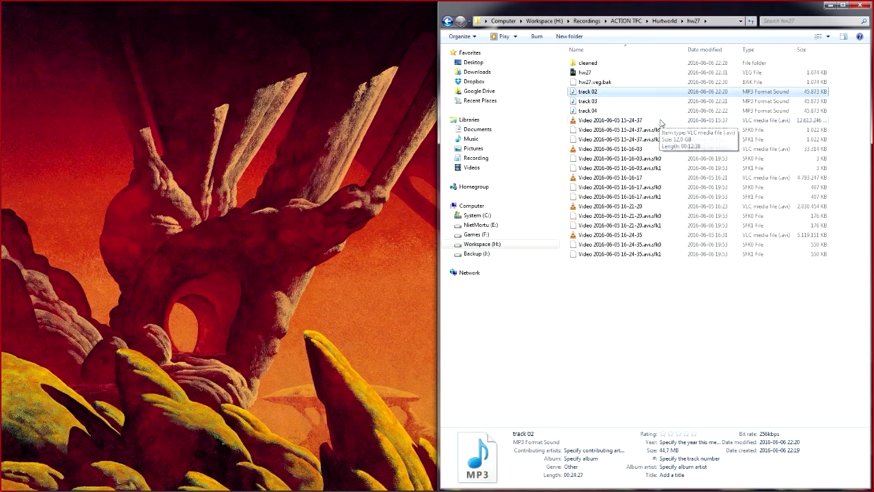
{"action": "key", "text": "shift+Down"}
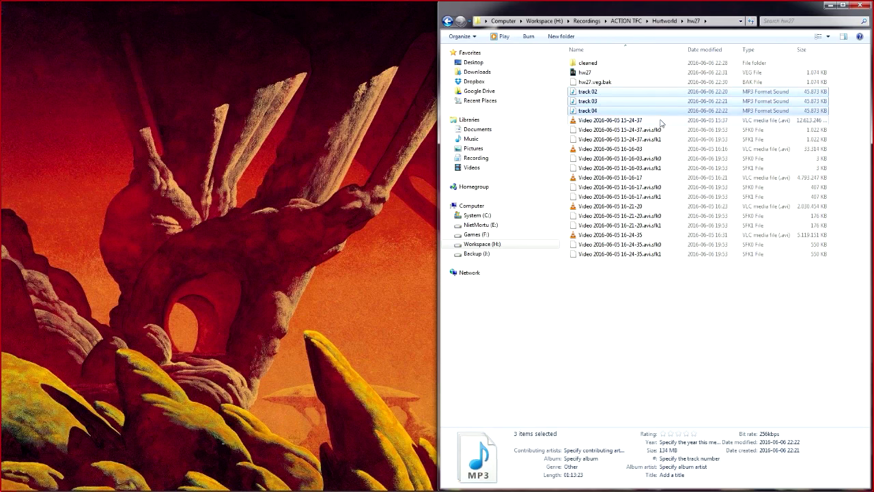
{"action": "double_click", "coordinate": [608, 73]}
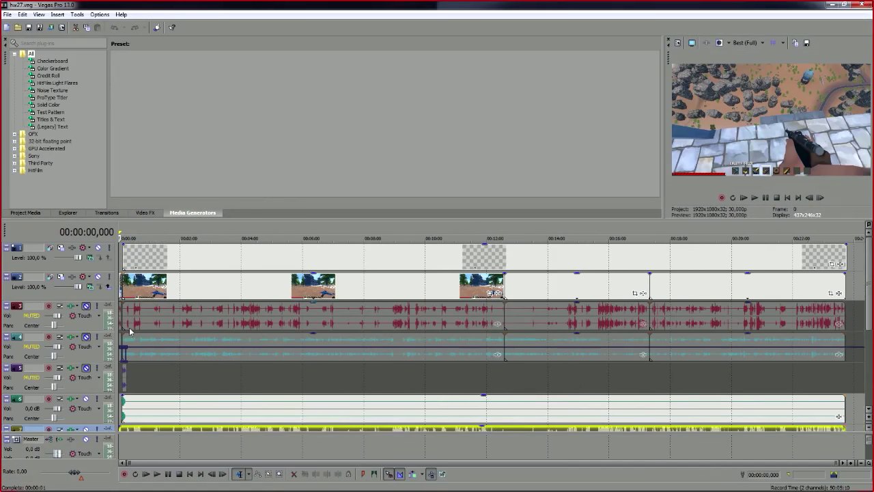
- Examine the hw27 timeline's video and audio tracks, including the short audio clip on track 5 near the start
{"action": "left_click", "coordinate": [194, 258]}
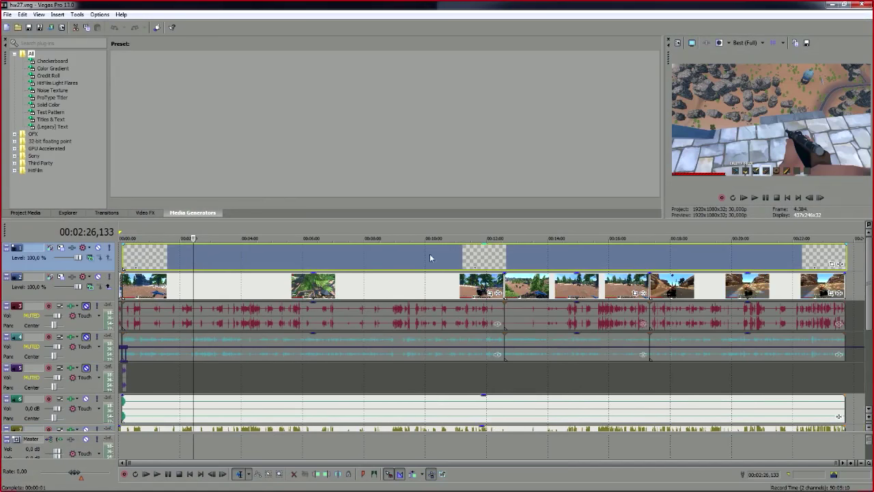
{"action": "left_click", "coordinate": [228, 284]}
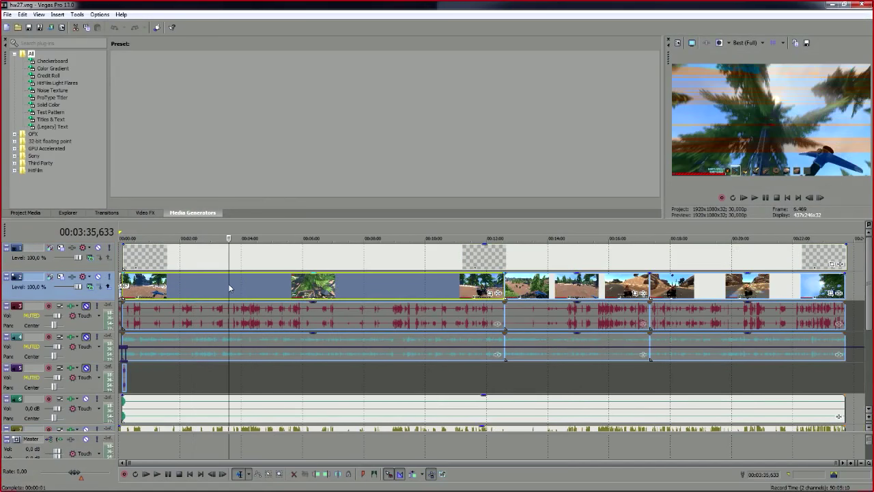
{"action": "left_click", "coordinate": [260, 311]}
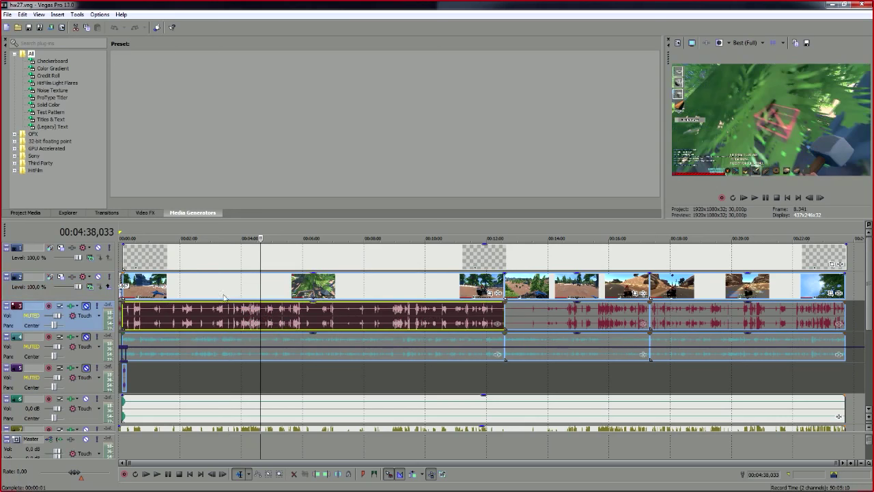
{"action": "left_click", "coordinate": [125, 369]}
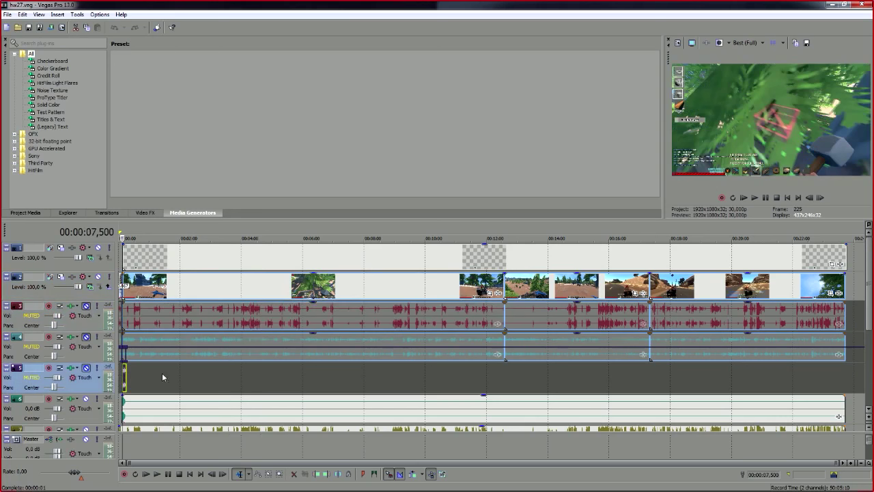
{"action": "scroll", "coordinate": [183, 377], "scroll_direction": "up", "scroll_amount": 8}
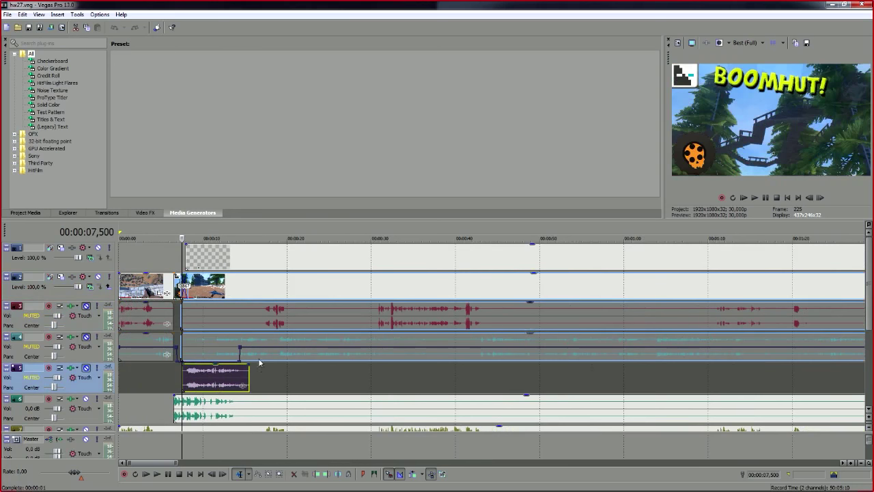
{"action": "scroll", "coordinate": [252, 363], "scroll_direction": "down", "scroll_amount": 2}
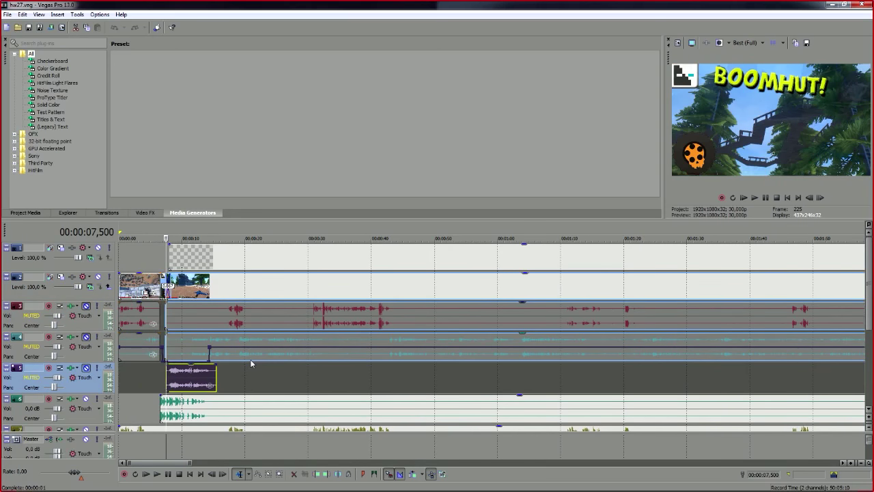
{"action": "scroll", "coordinate": [252, 362], "scroll_direction": "down", "scroll_amount": 10}
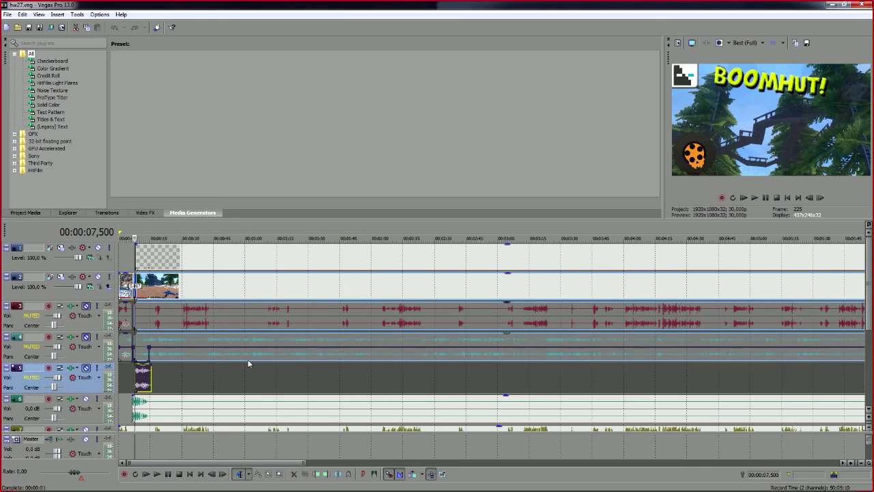
{"action": "scroll", "coordinate": [261, 358], "scroll_direction": "down", "scroll_amount": 2}
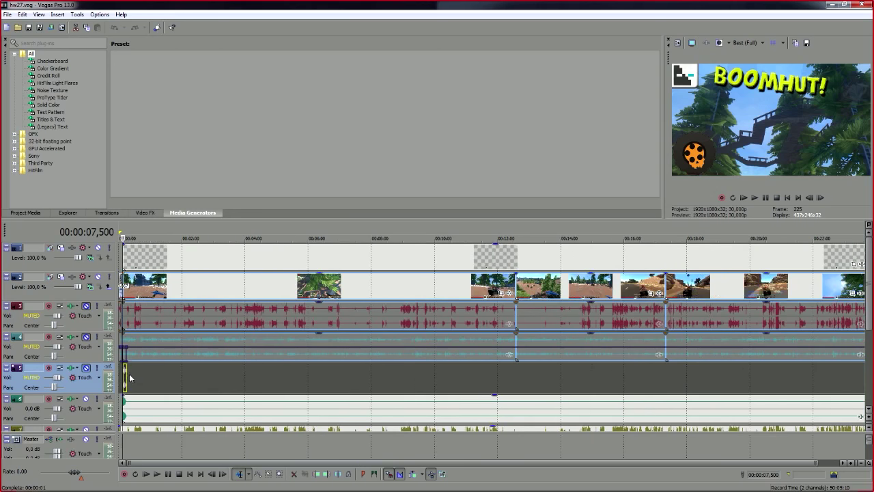
{"action": "scroll", "coordinate": [263, 362], "scroll_direction": "up", "scroll_amount": 5}
{"action": "scroll", "coordinate": [421, 359], "scroll_direction": "down", "scroll_amount": 1}
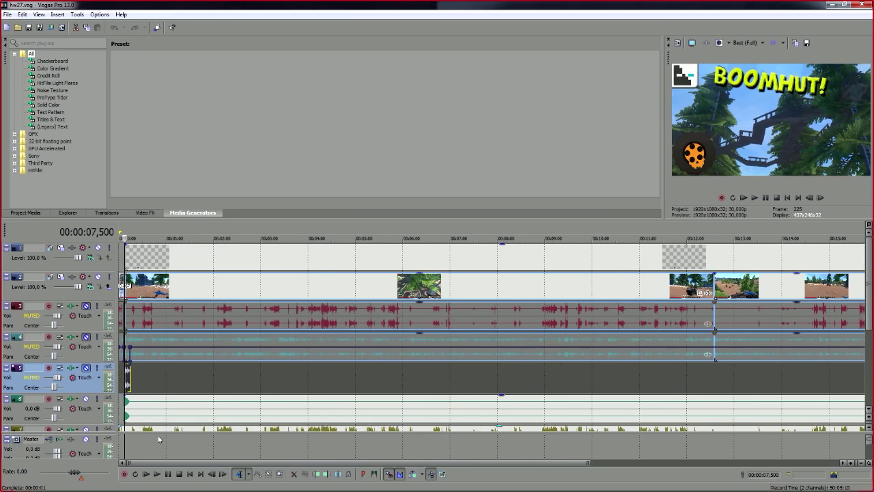
- Return to the hw27 folder and select the MP3 files track 02, track 03 and track 04
{"action": "left_click", "coordinate": [833, 5]}
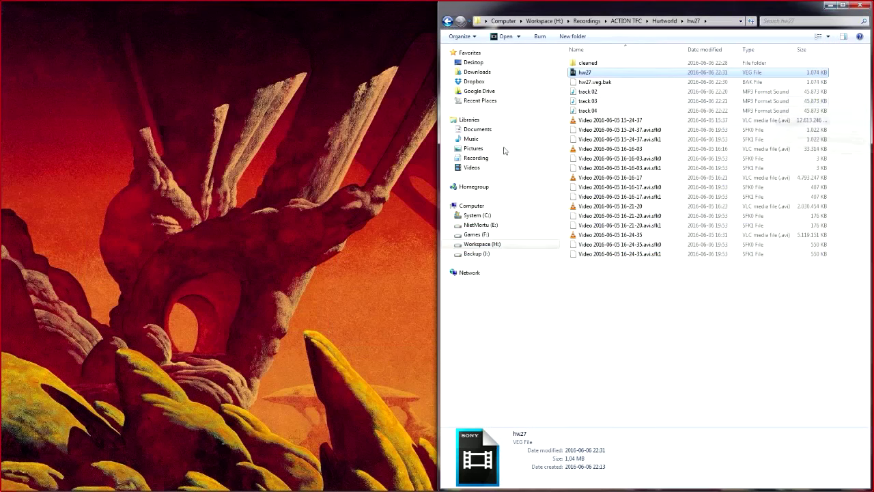
{"action": "left_click", "coordinate": [602, 91]}
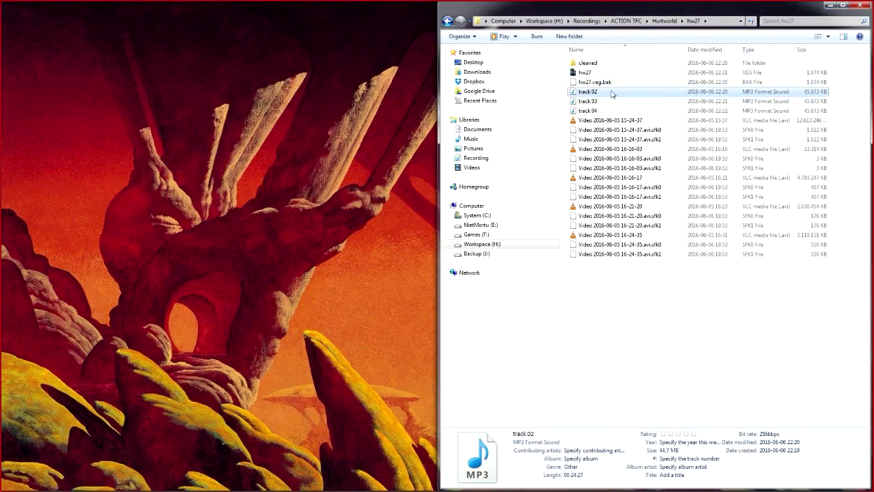
{"action": "key", "text": "shift+Down"}
{"action": "key", "text": "shift+Down"}
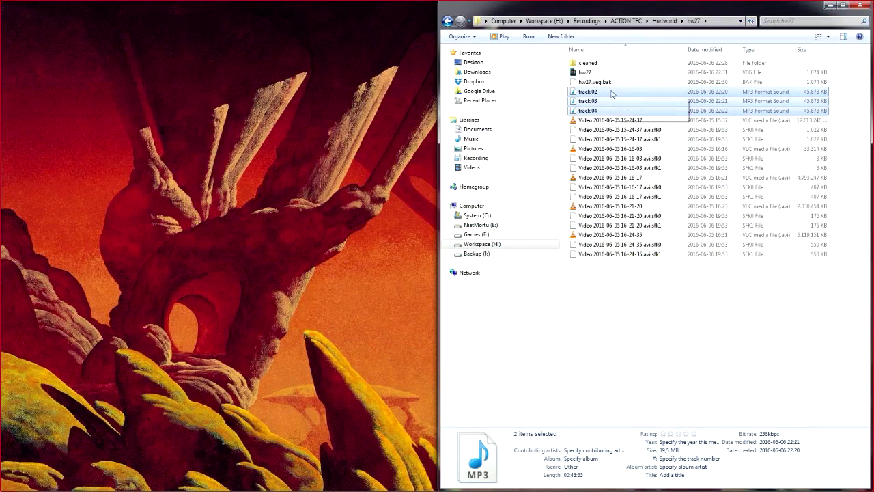
- Switch to Audacity and resize and reposition its window so the MP3 files in the hw27 folder stay reachable
{"action": "left_click", "coordinate": [348, 163]}
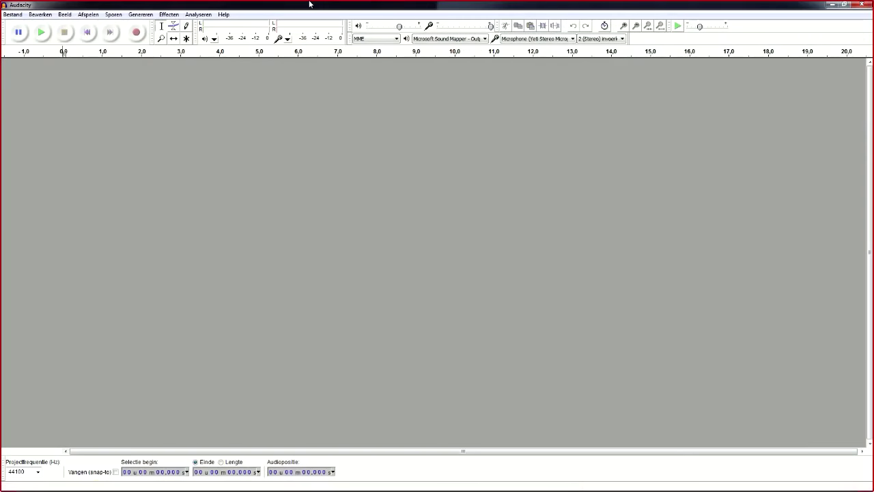
{"action": "double_click", "coordinate": [307, 6]}
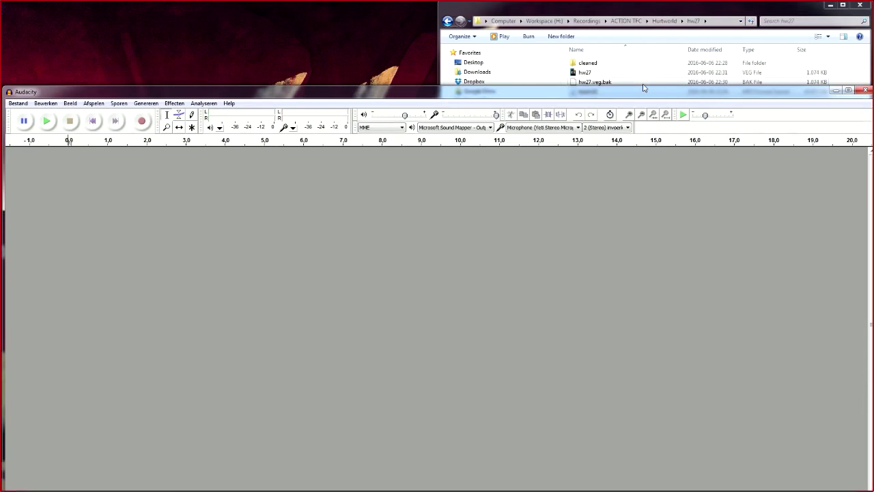
{"action": "left_click_drag", "start_coordinate": [635, 86], "coordinate": [542, 124]}
{"action": "left_click_drag", "start_coordinate": [794, 456], "coordinate": [374, 406]}
{"action": "left_click_drag", "start_coordinate": [221, 133], "coordinate": [594, 112]}
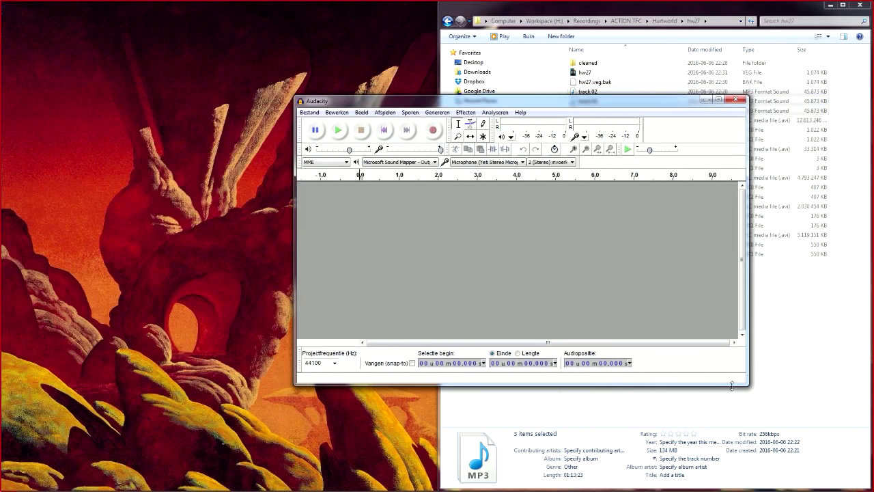
{"action": "left_click_drag", "start_coordinate": [745, 383], "coordinate": [818, 427]}
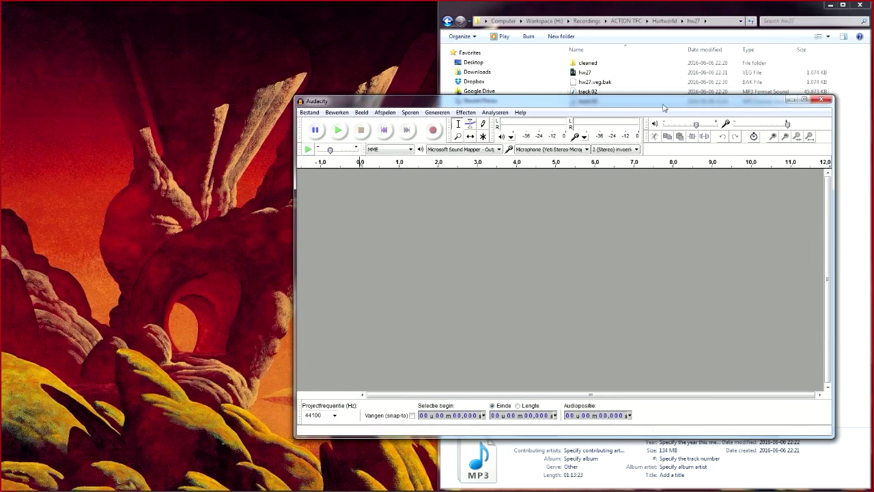
{"action": "left_click_drag", "start_coordinate": [669, 106], "coordinate": [582, 150]}
{"action": "left_click_drag", "start_coordinate": [298, 151], "coordinate": [265, 117]}
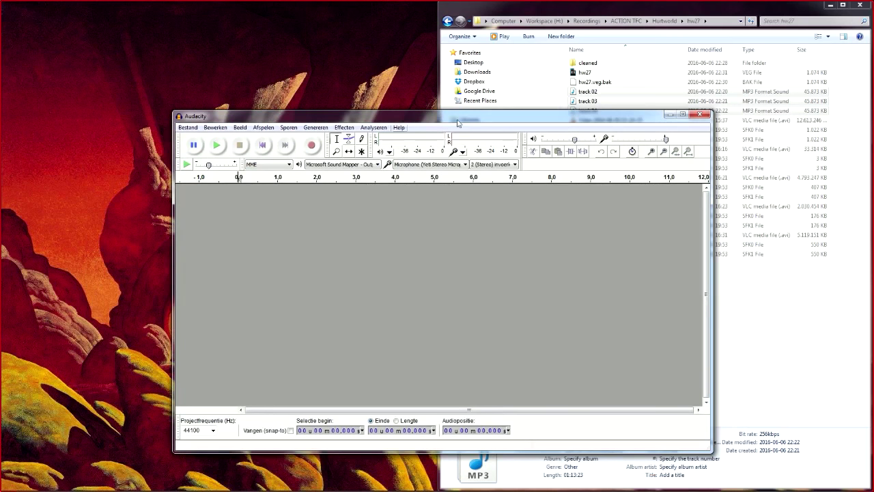
- Import track 02 from the hw27 folder into Audacity and bring the Audacity window to the front
{"action": "left_click", "coordinate": [613, 96]}
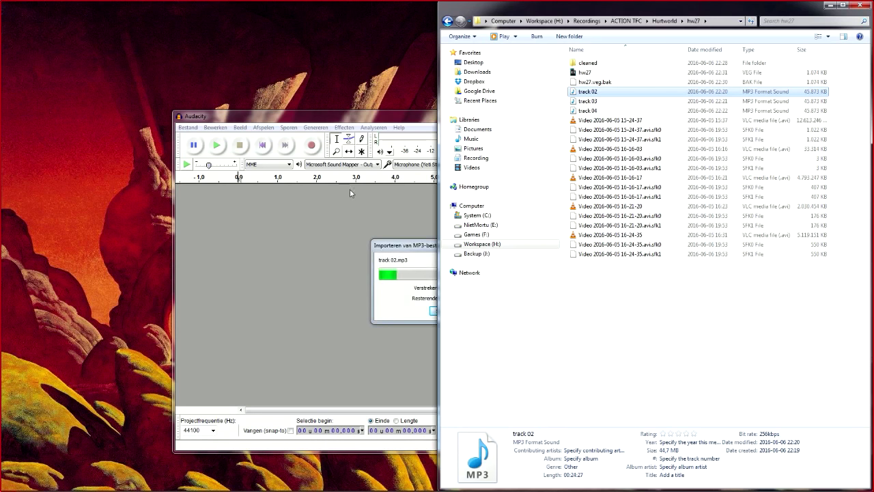
{"action": "left_click", "coordinate": [359, 117]}
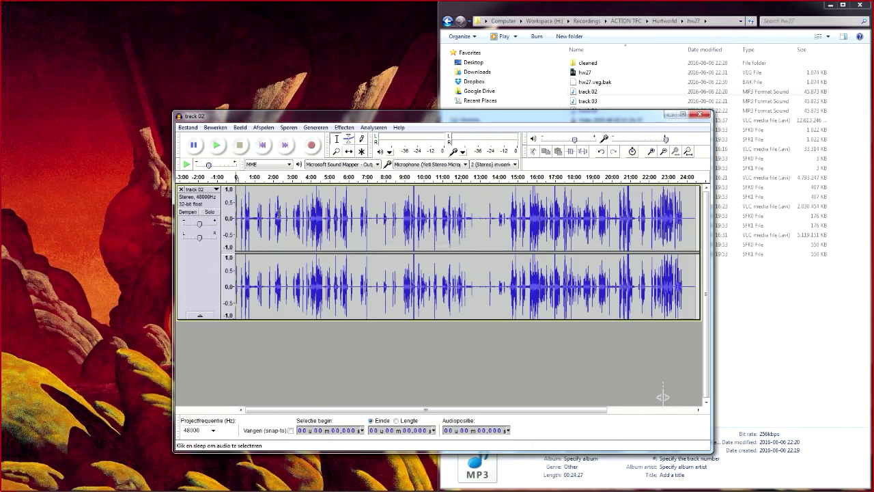
- Compare loud and quiet passages of track 02 by marking stretches of its waveform around 4 and 8 minutes
{"action": "left_click_drag", "start_coordinate": [306, 217], "coordinate": [328, 219]}
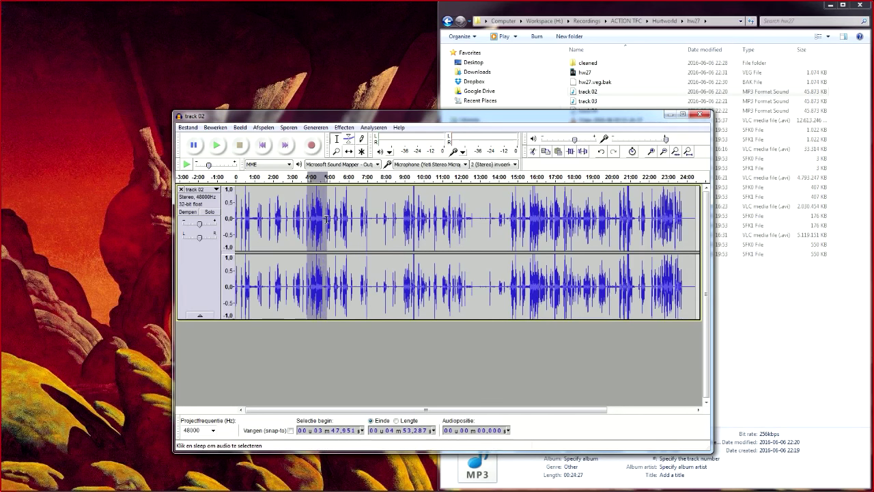
{"action": "left_click_drag", "start_coordinate": [381, 218], "coordinate": [399, 218]}
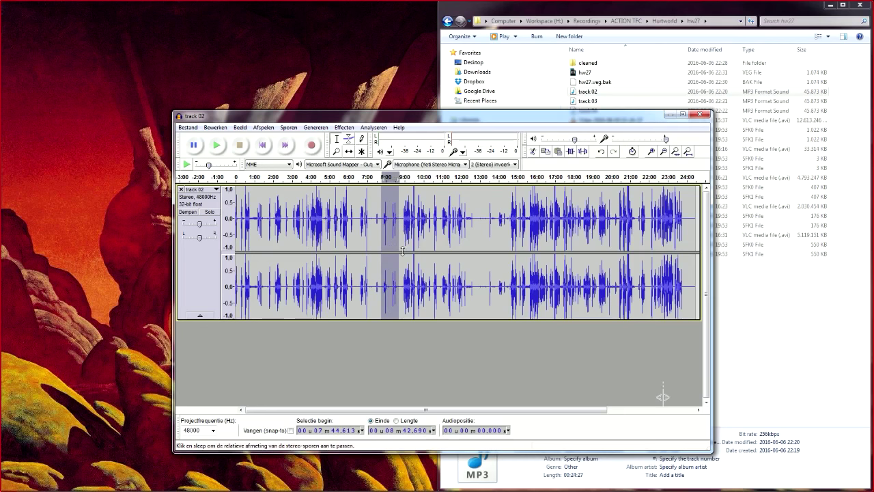
{"action": "left_click", "coordinate": [408, 236]}
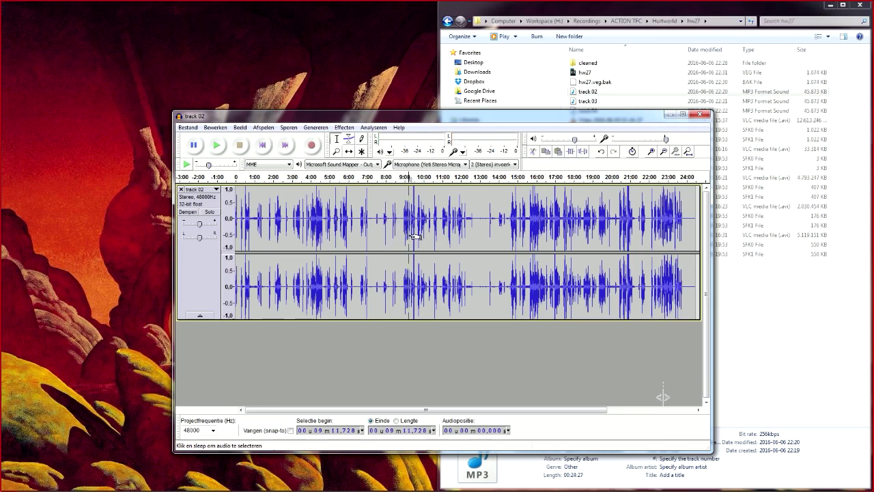
{"action": "left_click", "coordinate": [454, 230]}
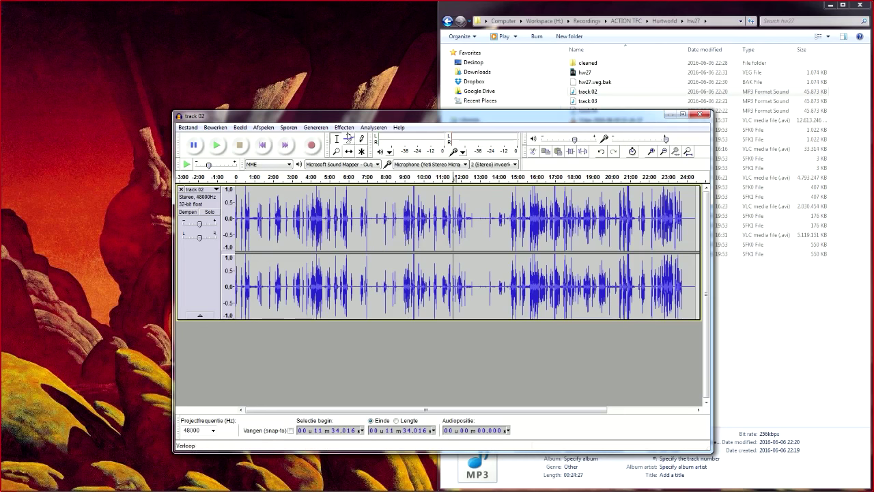
- View the Normalize effect's options for the whole of track 02 and dismiss them without applying the effect
{"action": "left_click", "coordinate": [346, 127]}
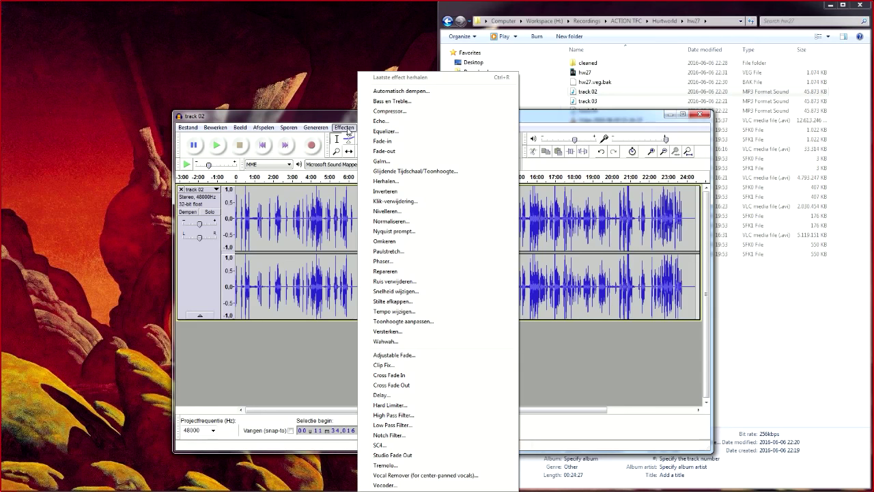
{"action": "left_click", "coordinate": [389, 221]}
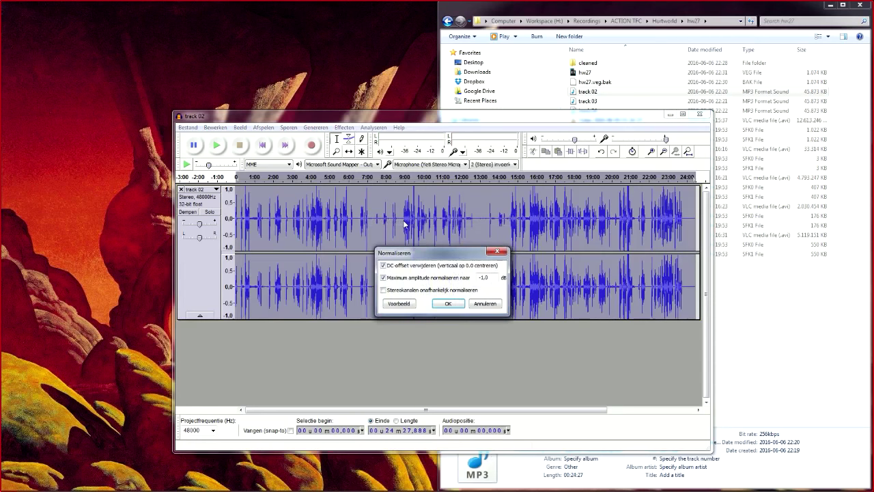
{"action": "left_click", "coordinate": [474, 305]}
- Open the command chain editor and display the commands of the mortuNormalize chain
{"action": "left_click", "coordinate": [339, 129]}
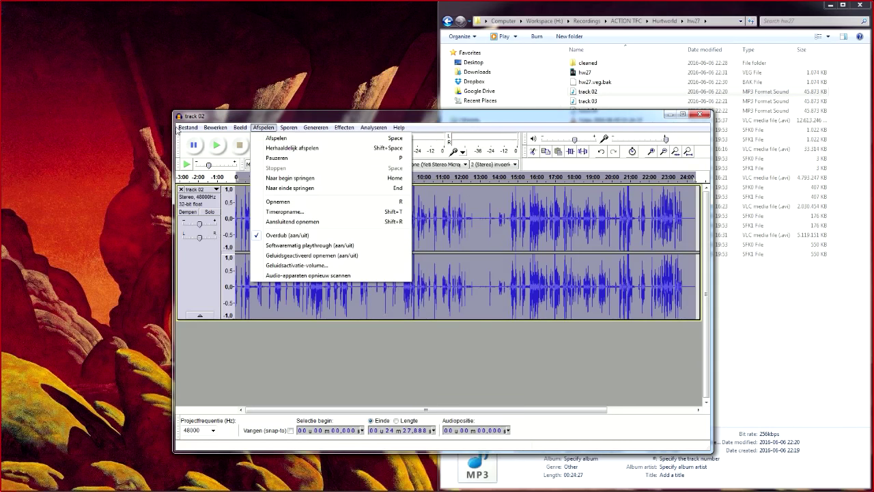
{"action": "mouse_move", "coordinate": [190, 130]}
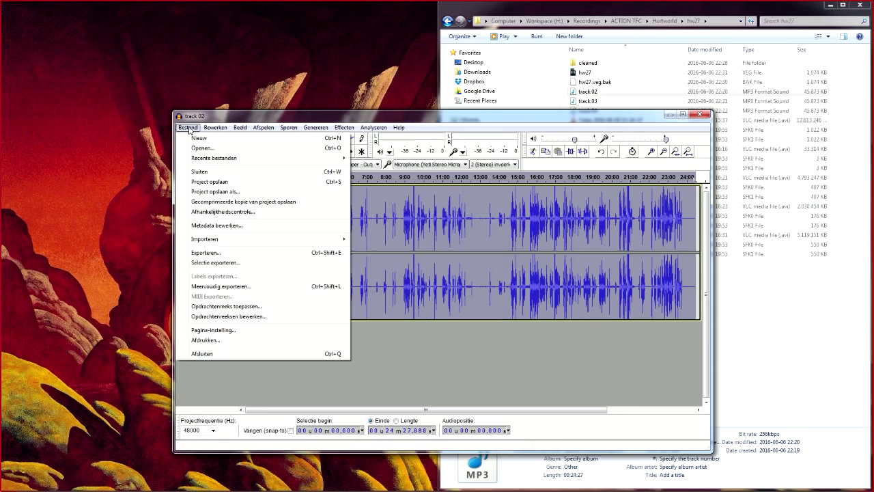
{"action": "left_click", "coordinate": [233, 316]}
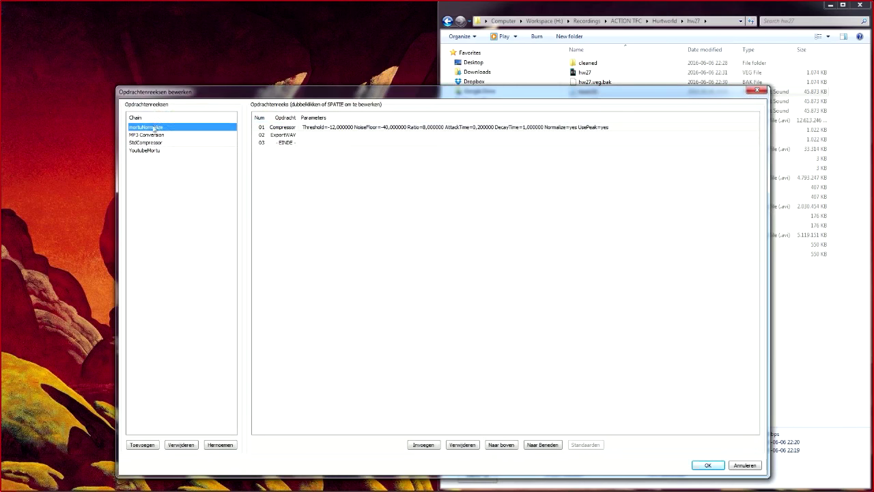
- Leave the chain editor and compress all of track 02 with threshold -12 dB, noise floor -40 dB, ratio 8:1, attack 0.2 s and decay 1.0 s
{"action": "left_click", "coordinate": [280, 127]}
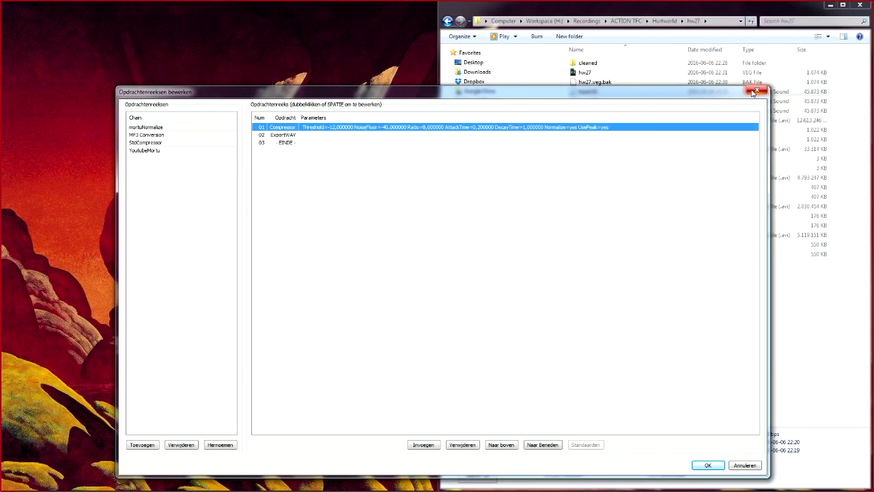
{"action": "left_click", "coordinate": [757, 90]}
{"action": "left_click", "coordinate": [316, 128]}
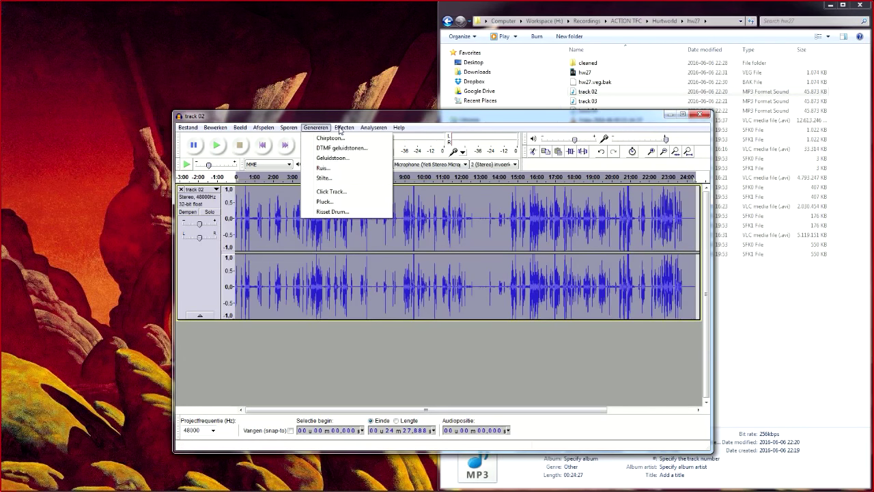
{"action": "mouse_move", "coordinate": [344, 128]}
{"action": "left_click", "coordinate": [365, 111]}
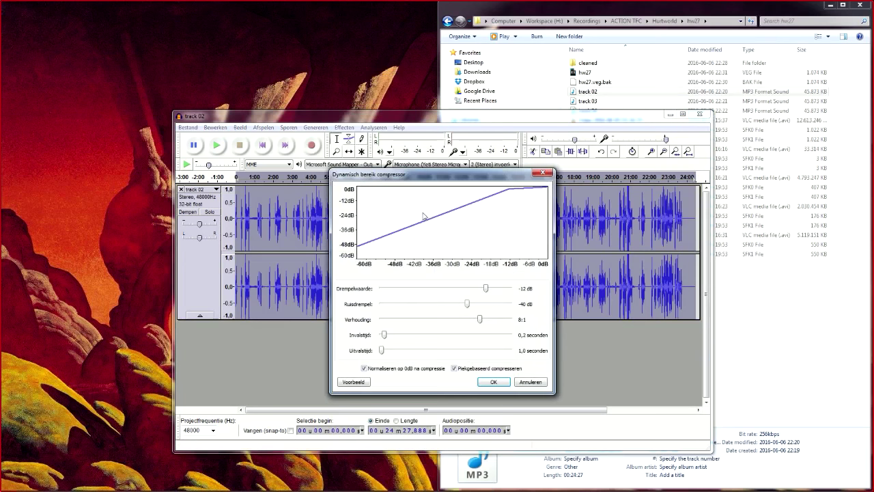
{"action": "left_click", "coordinate": [493, 383]}
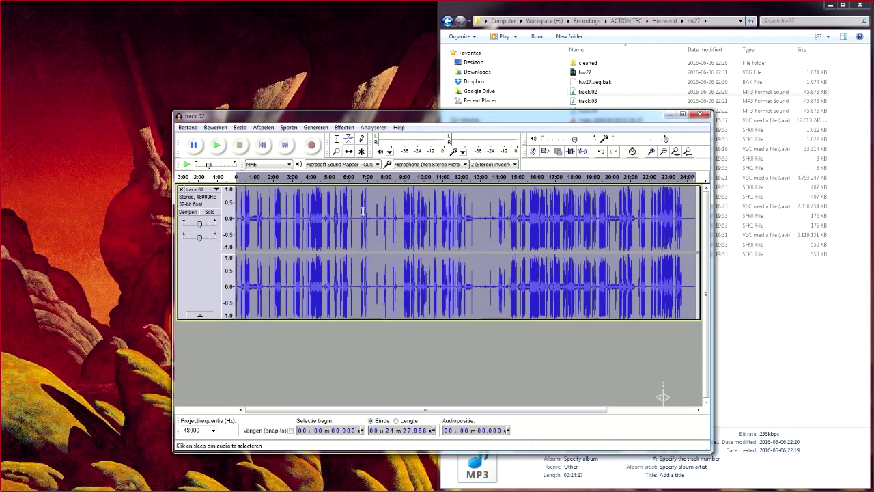
{"action": "left_click", "coordinate": [466, 225]}
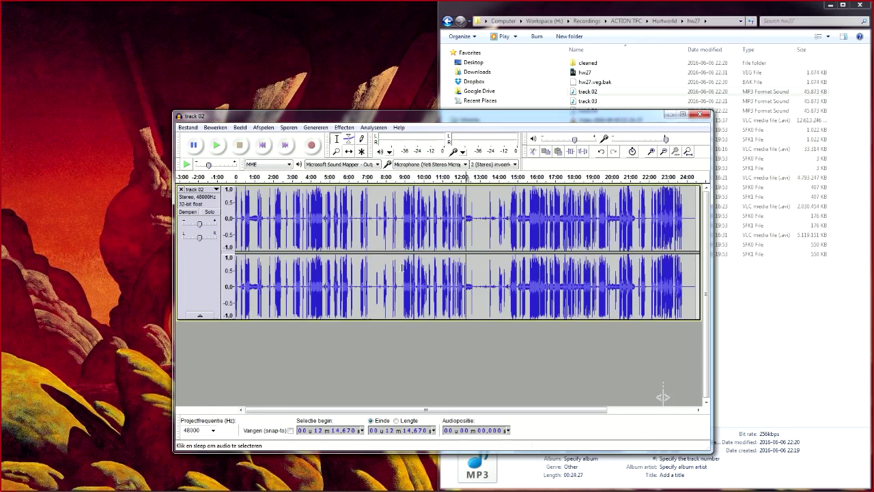
- Close the track 02 project in Audacity and inspect the contents of the cleaned folder inside hw27
{"action": "left_click", "coordinate": [700, 116]}
{"action": "left_click", "coordinate": [447, 281]}
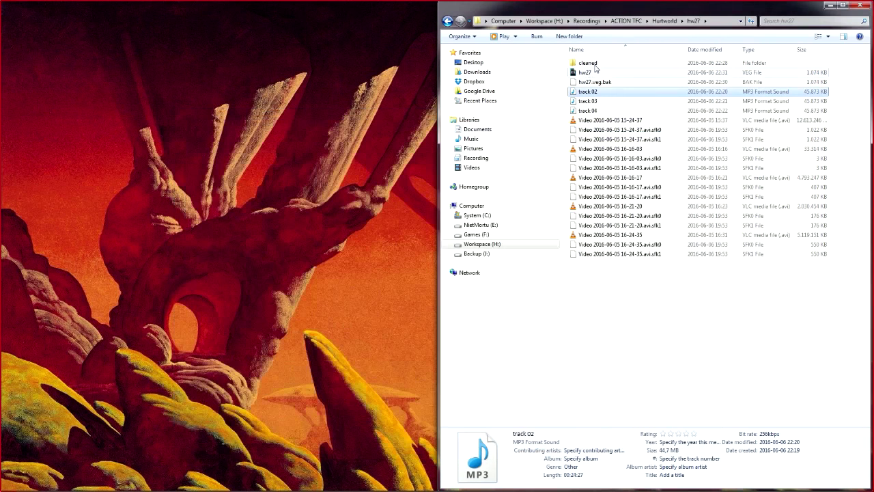
{"action": "double_click", "coordinate": [586, 63]}
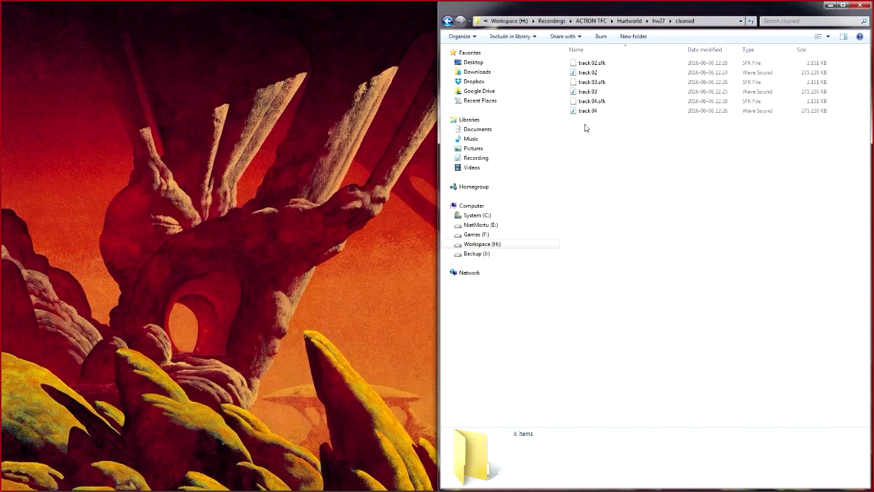
{"action": "key", "text": "BackSpace"}
- Switch to the hw27 project in Vegas Pro and compare the muted original audio on tracks 3 and 4 with tracks 7 and 8
{"action": "double_click", "coordinate": [587, 63]}
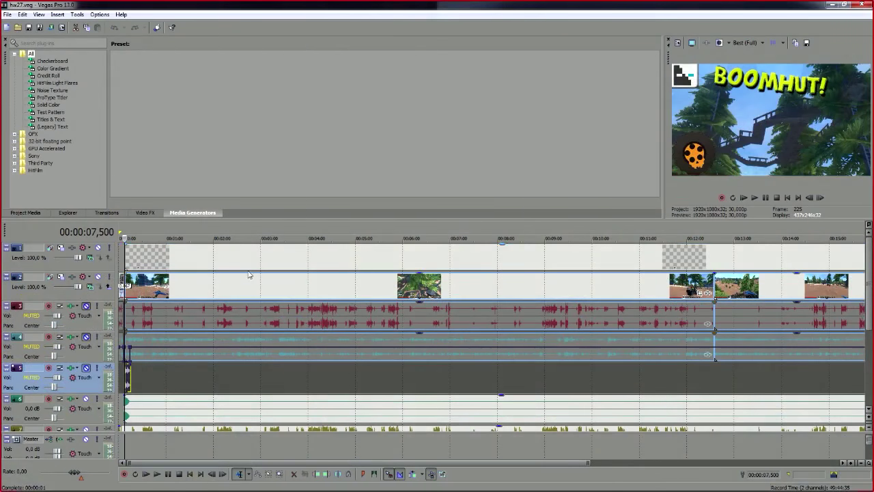
{"action": "left_click", "coordinate": [188, 321]}
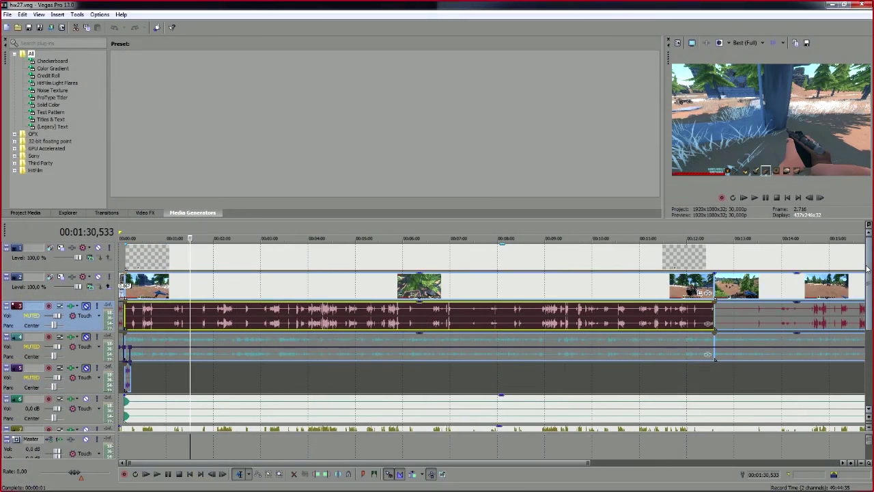
{"action": "scroll", "coordinate": [871, 290], "scroll_direction": "down", "scroll_amount": 1}
{"action": "scroll", "coordinate": [871, 292], "scroll_direction": "down", "scroll_amount": 1}
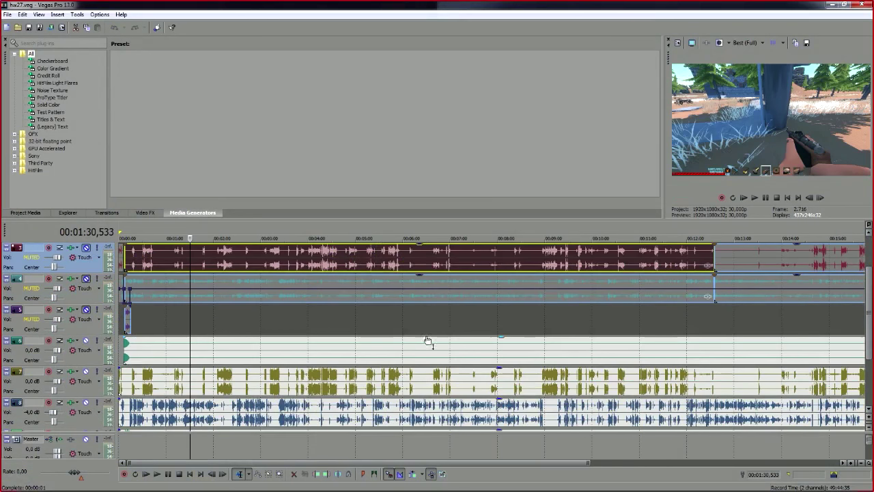
{"action": "left_click", "coordinate": [281, 391]}
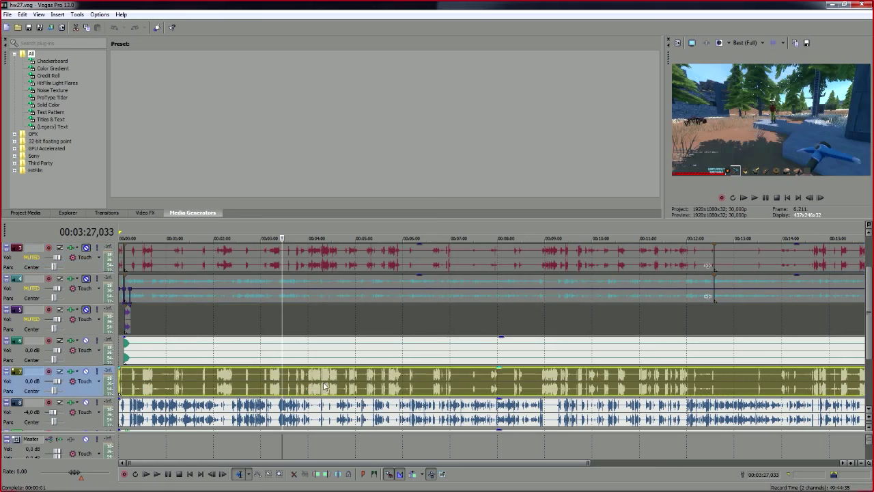
{"action": "left_click", "coordinate": [317, 284]}
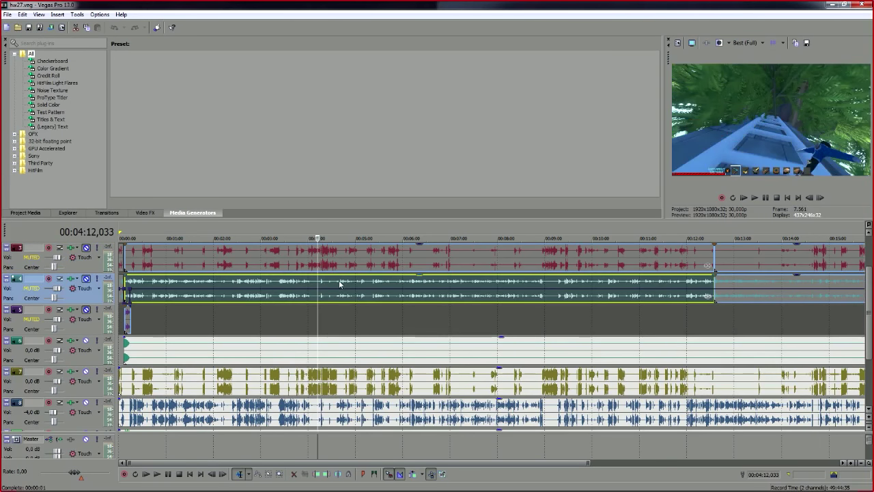
{"action": "left_click", "coordinate": [330, 414]}
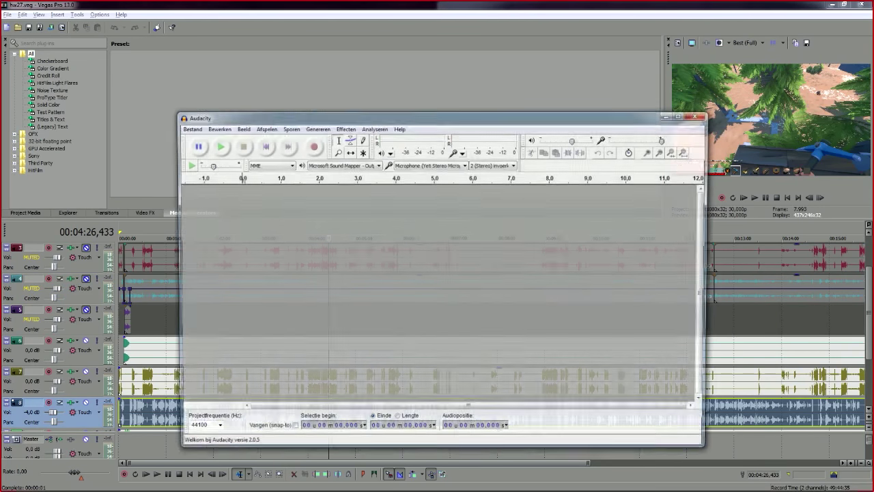
- Review the Compressor parameters of the mortuNormalize chain in Audacity's chain editor and leave the chain unchanged
{"action": "left_click", "coordinate": [183, 128]}
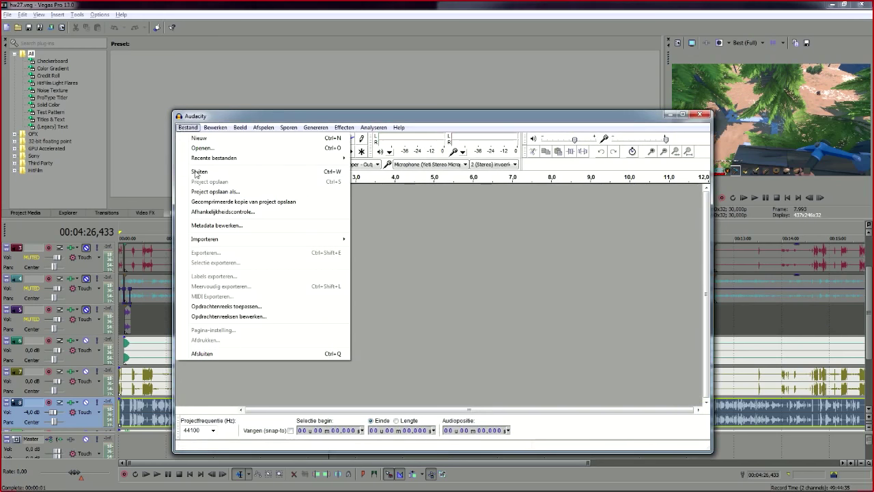
{"action": "left_click", "coordinate": [243, 321]}
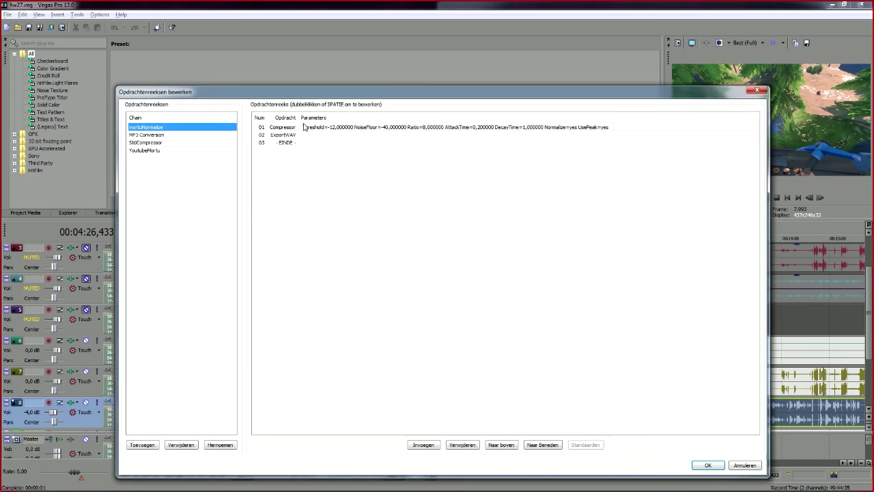
{"action": "left_click", "coordinate": [307, 128]}
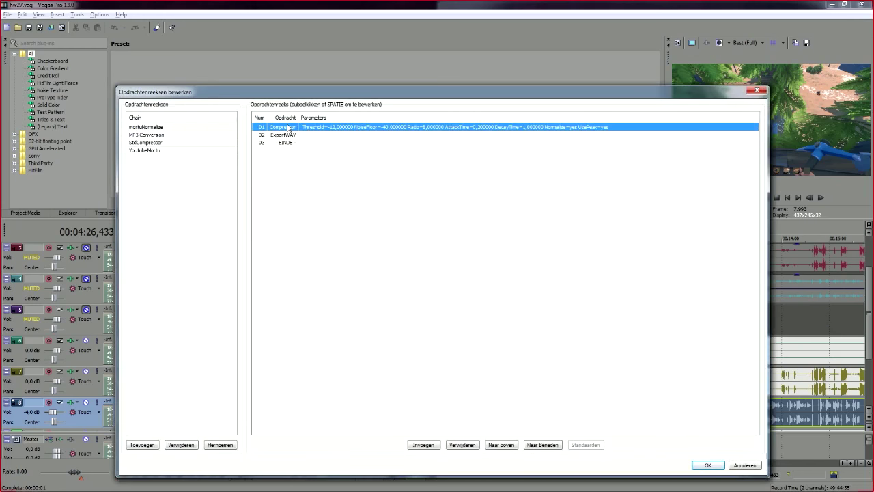
{"action": "left_click", "coordinate": [756, 91]}
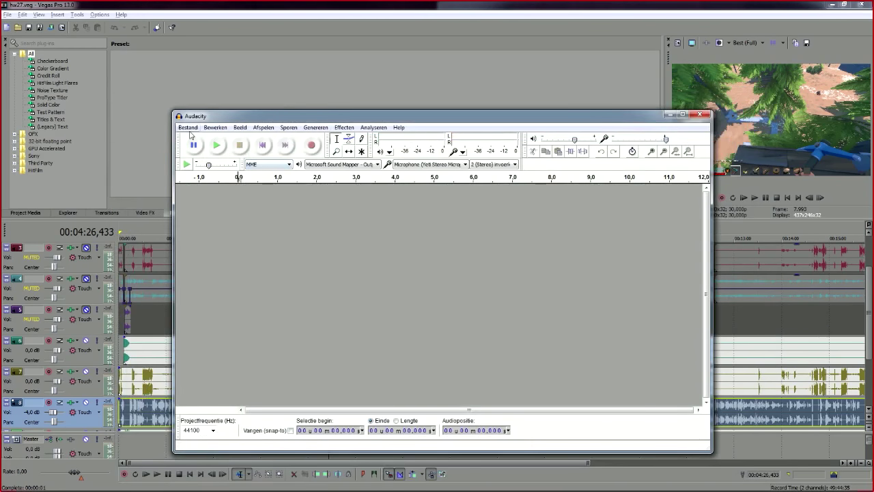
- Choose track 02, track 03 and track 04 as files for the mortuNormalize chain, cancel without running it and close Audacity
{"action": "left_click", "coordinate": [188, 127]}
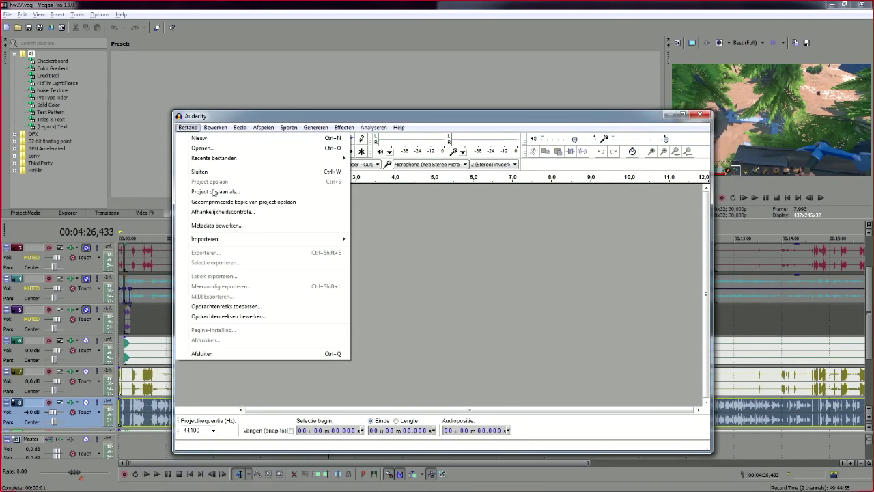
{"action": "left_click", "coordinate": [225, 307]}
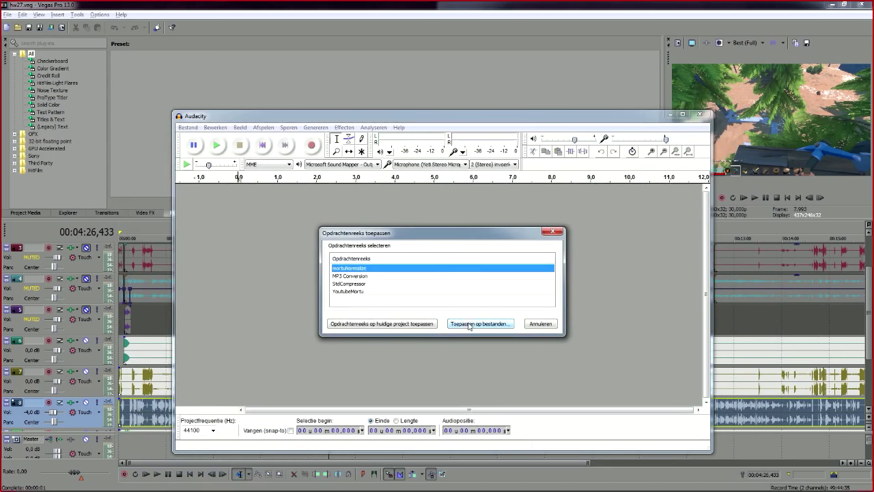
{"action": "left_click", "coordinate": [469, 324]}
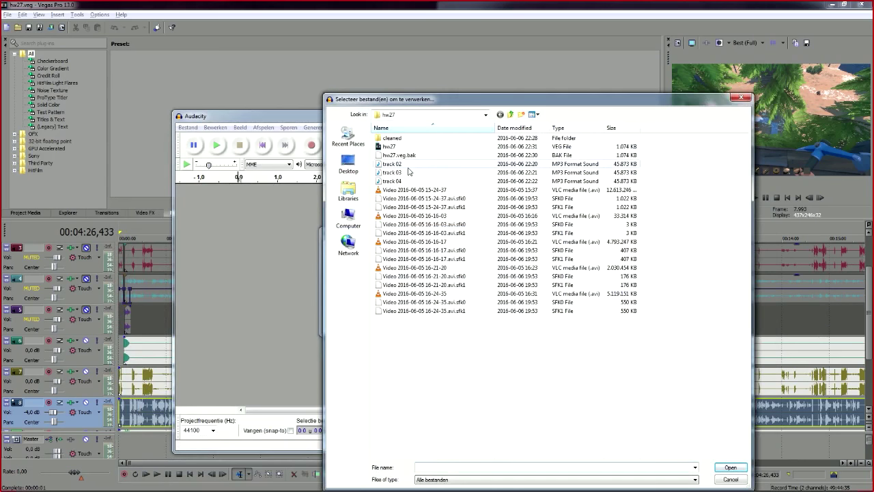
{"action": "left_click", "coordinate": [413, 165]}
{"action": "key", "text": "shift+Down"}
{"action": "key", "text": "shift+Down"}
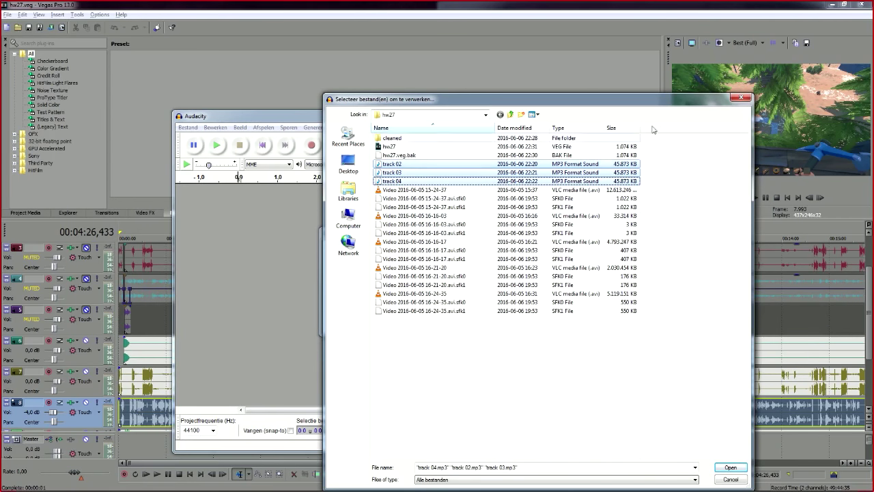
{"action": "left_click", "coordinate": [747, 102]}
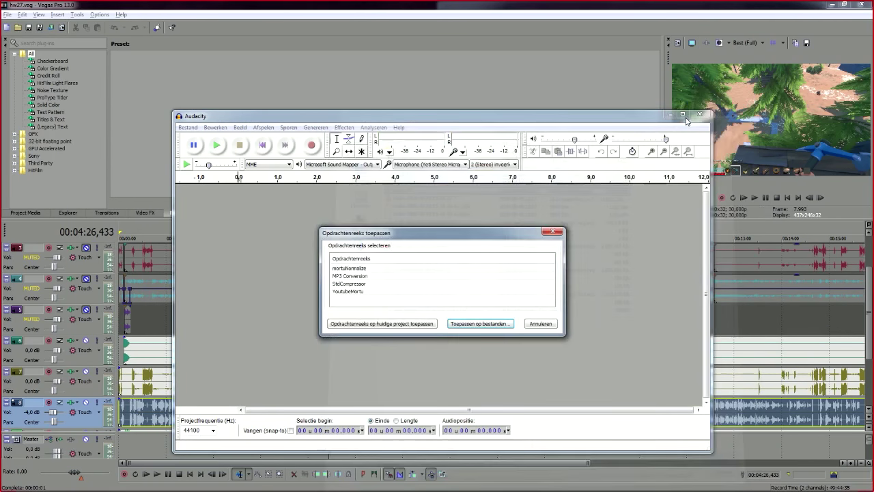
{"action": "left_click", "coordinate": [540, 324]}
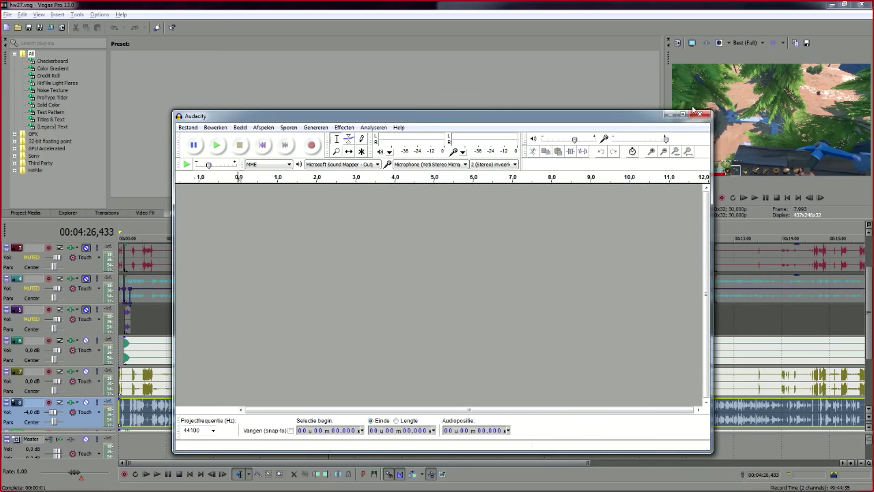
{"action": "left_click", "coordinate": [699, 114]}
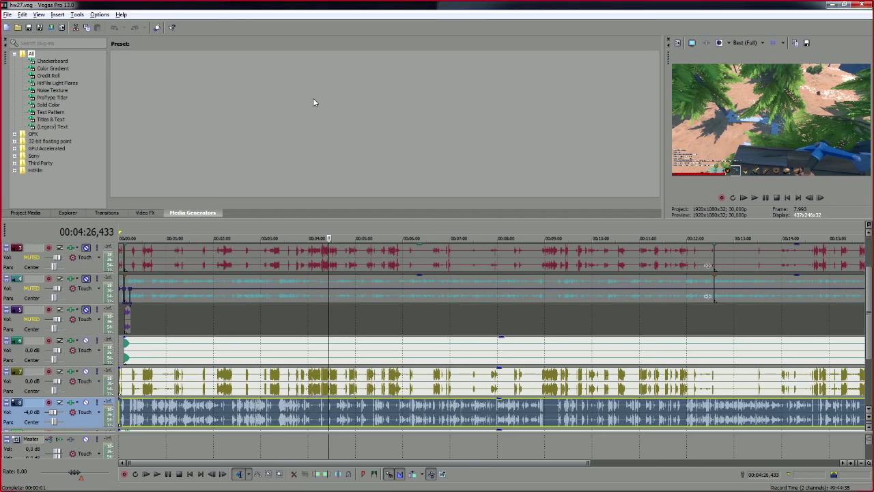
- Try to render the hw27 project with the Internet HD 720p template and decline overwriting the existing hw27.mp4
{"action": "scroll", "coordinate": [342, 309], "scroll_direction": "down", "scroll_amount": 2}
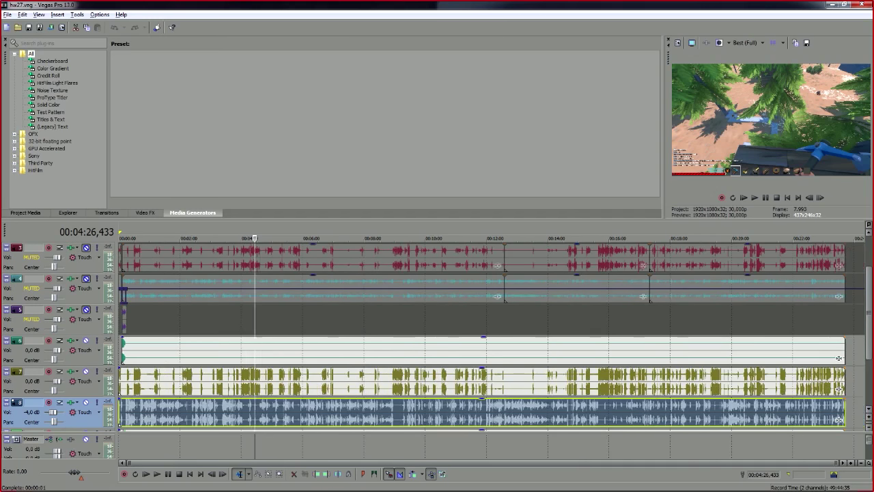
{"action": "scroll", "coordinate": [870, 285], "scroll_direction": "down", "scroll_amount": 2}
{"action": "scroll", "coordinate": [868, 290], "scroll_direction": "up", "scroll_amount": 3}
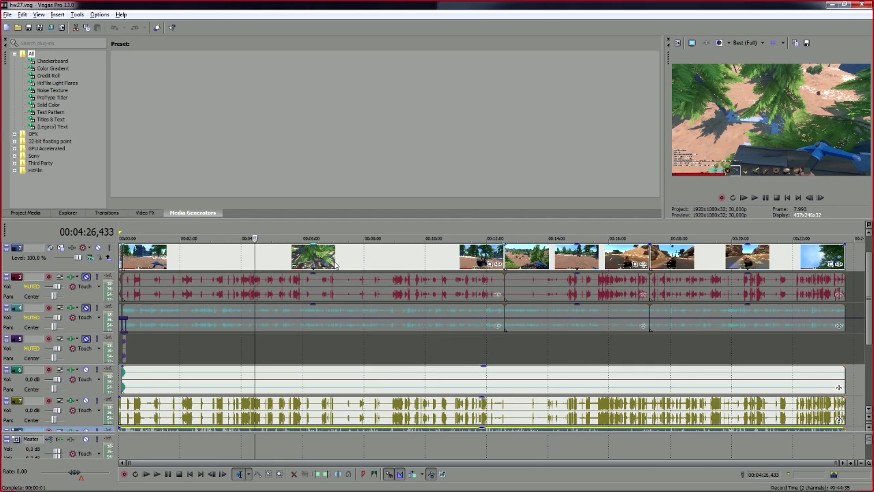
{"action": "left_click", "coordinate": [50, 27]}
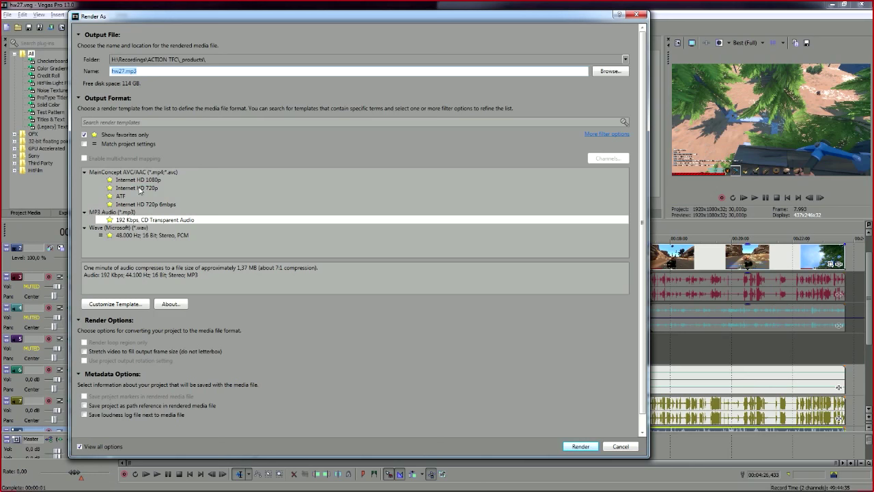
{"action": "left_click", "coordinate": [139, 187]}
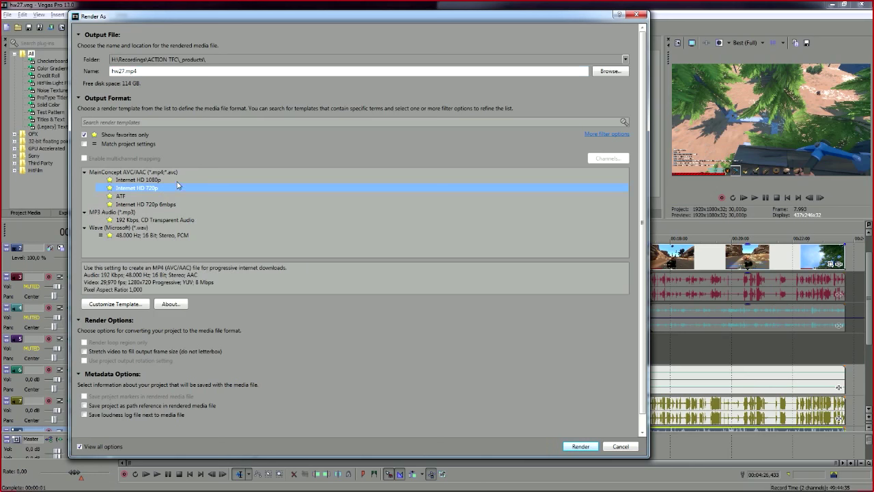
{"action": "left_click", "coordinate": [580, 446]}
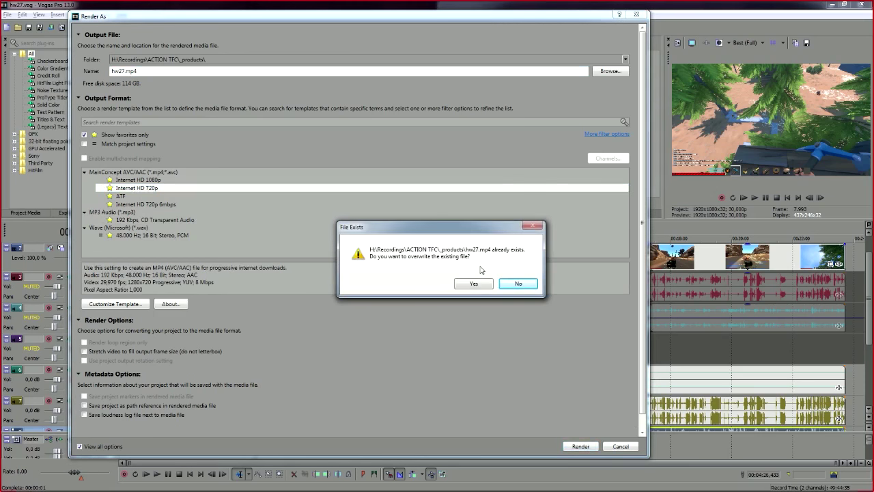
{"action": "left_click", "coordinate": [517, 283]}
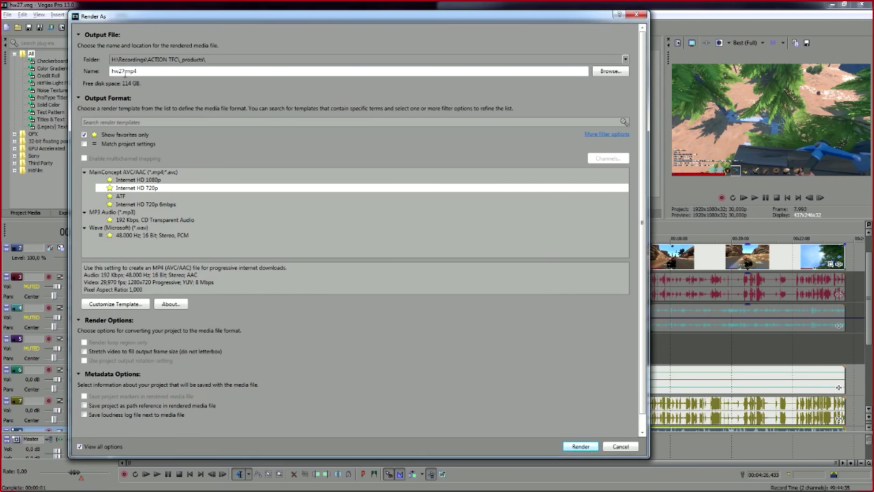
- Start rendering the project under the name hw27temp.mp4 and cancel the running render
{"action": "left_click", "coordinate": [121, 71]}
{"action": "type", "text": "term"}
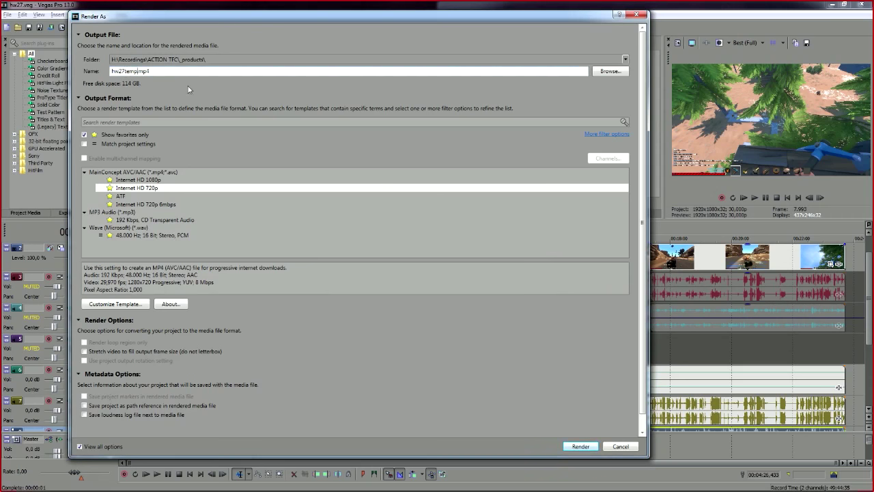
{"action": "left_click", "coordinate": [581, 446]}
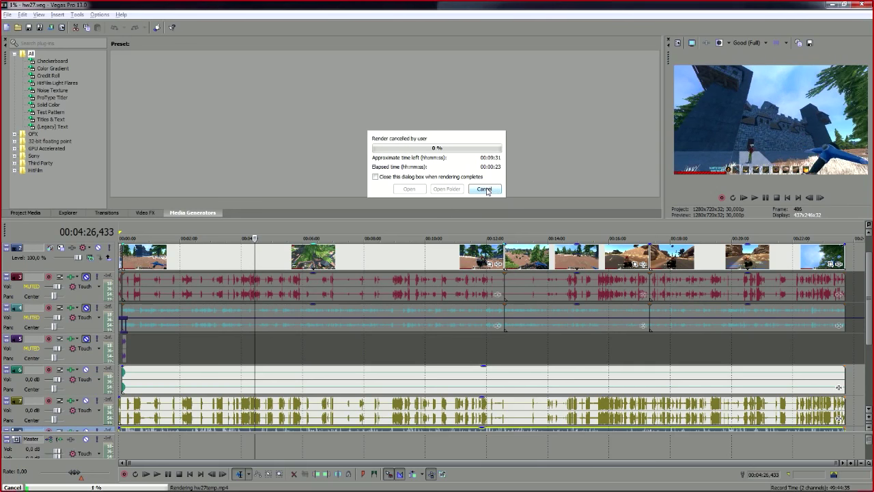
{"action": "left_click", "coordinate": [482, 189]}
- Check the CPU and memory usage graphs in Windows Task Manager and close it
{"action": "key", "text": "ctrl+shift+Escape"}
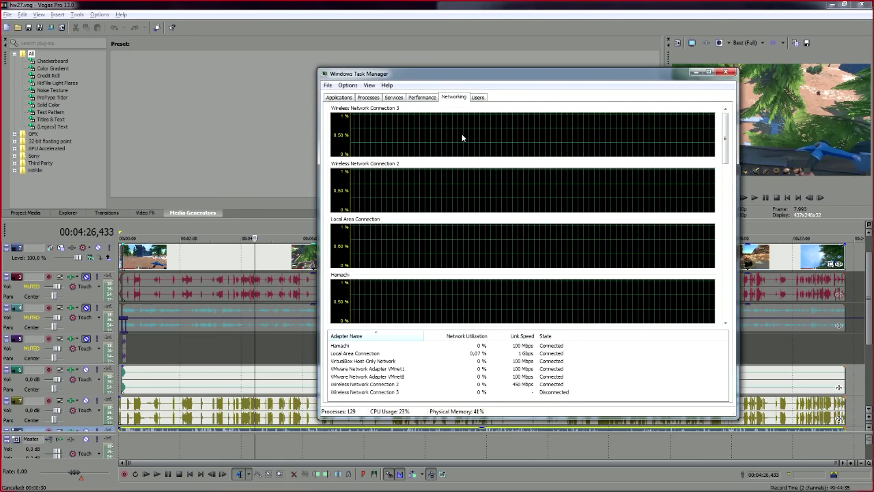
{"action": "left_click", "coordinate": [430, 99]}
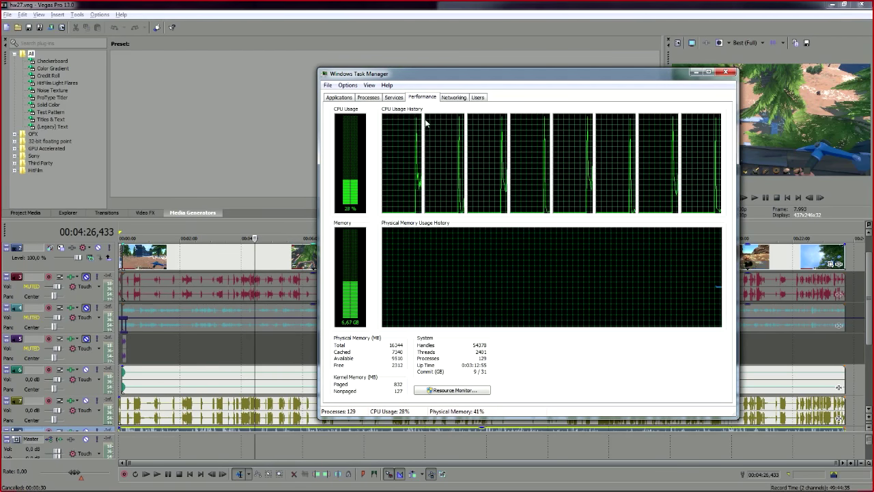
{"action": "left_click", "coordinate": [729, 72]}
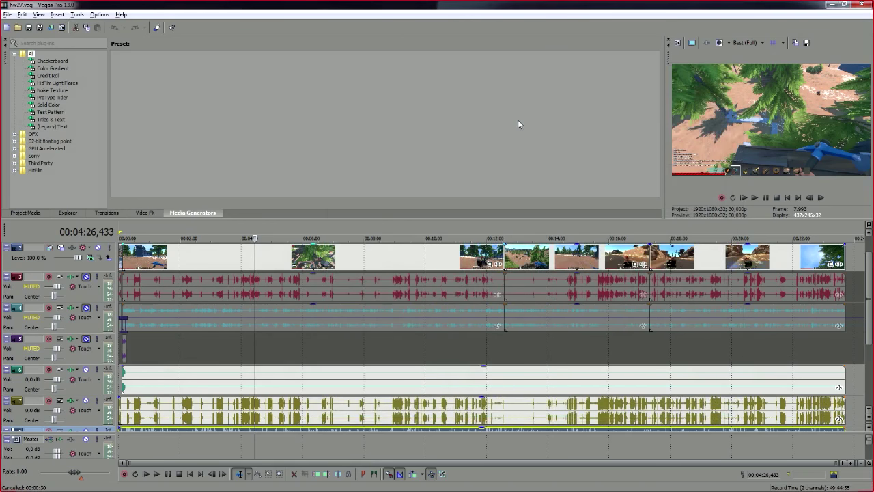
- Close Vegas Pro and bring up the YouTube upload page with the _products folder window in front of it
{"action": "left_click", "coordinate": [859, 6]}
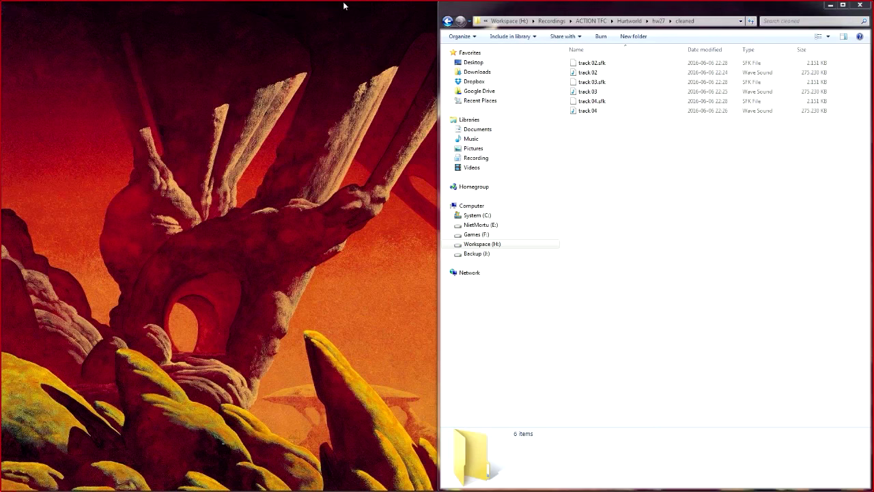
{"action": "key", "text": "alt+Tab"}
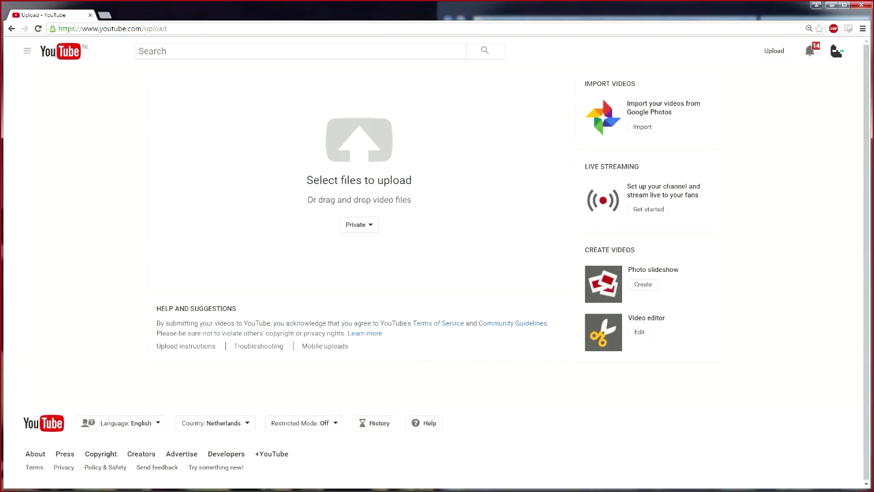
{"action": "key", "text": "alt+Tab"}
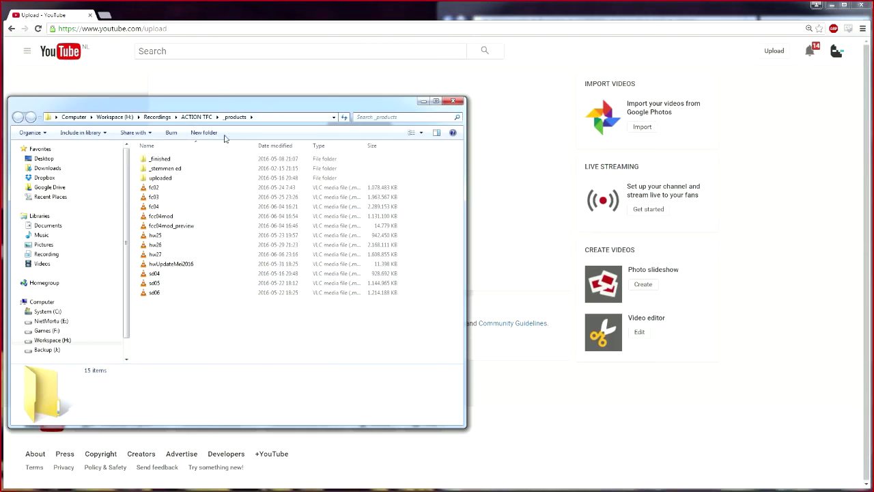
- Dock the _products folder window beside the YouTube upload page and upload the hw27 video file from it
{"action": "left_click_drag", "start_coordinate": [234, 102], "coordinate": [544, 103]}
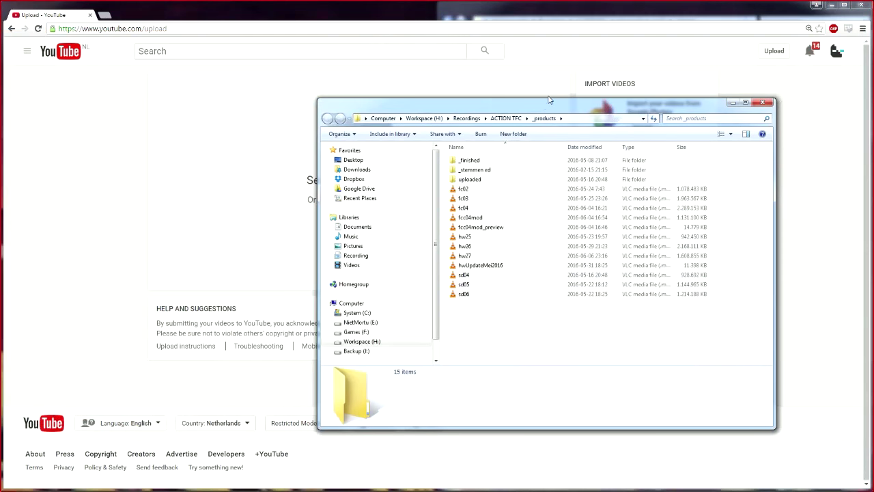
{"action": "key", "text": "super+Right"}
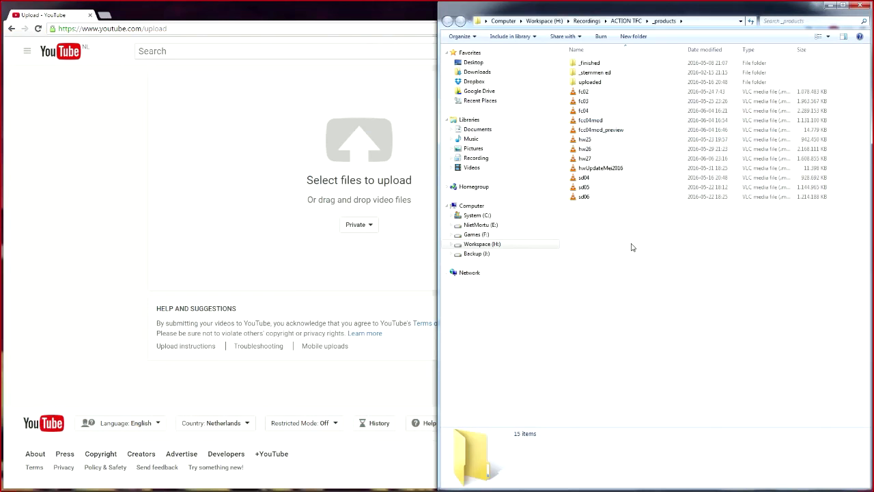
{"action": "left_click", "coordinate": [615, 159]}
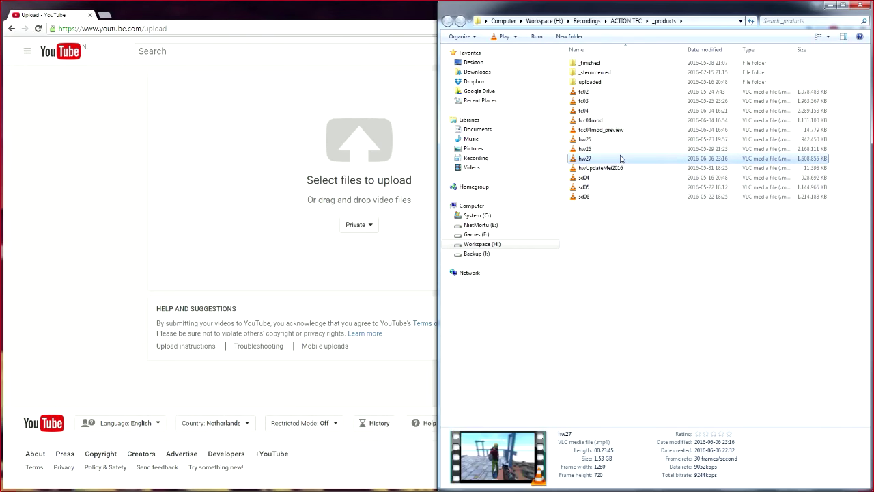
{"action": "left_click_drag", "start_coordinate": [621, 158], "coordinate": [278, 129]}
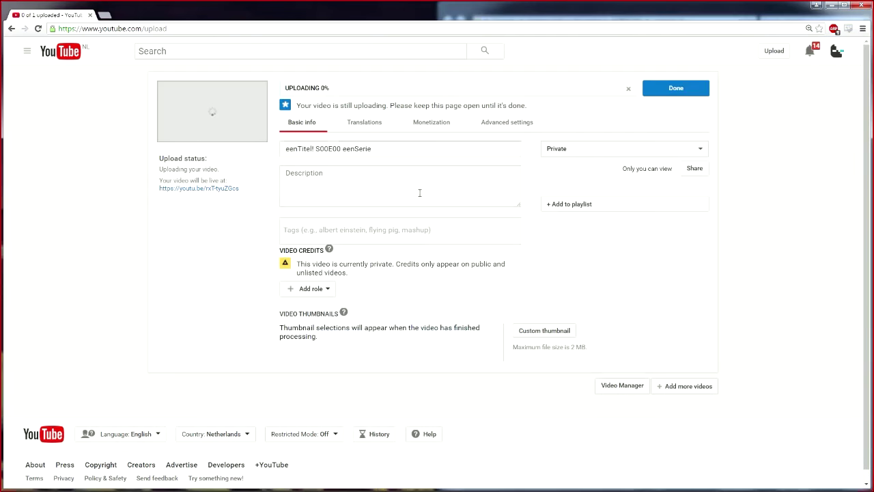
- Replace the default title of the uploading video with one that begins "Hurtworld Afle"
{"action": "triple_click", "coordinate": [376, 149]}
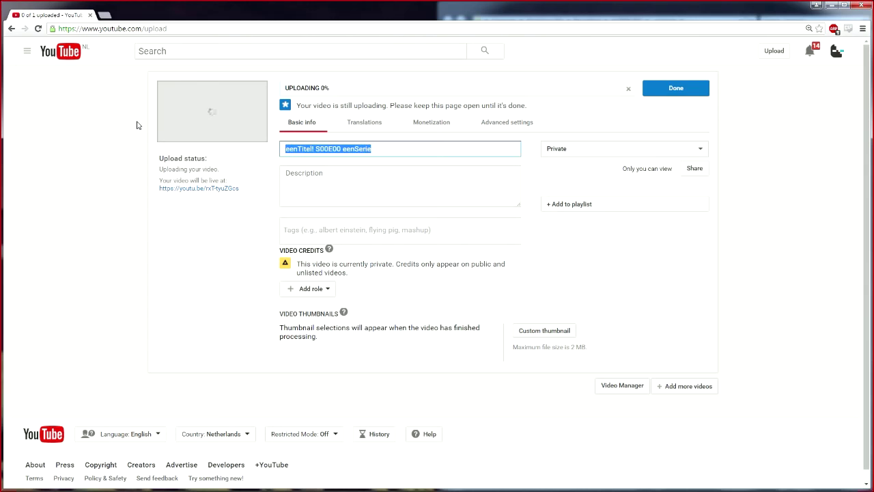
{"action": "type", "text": "Hu"}
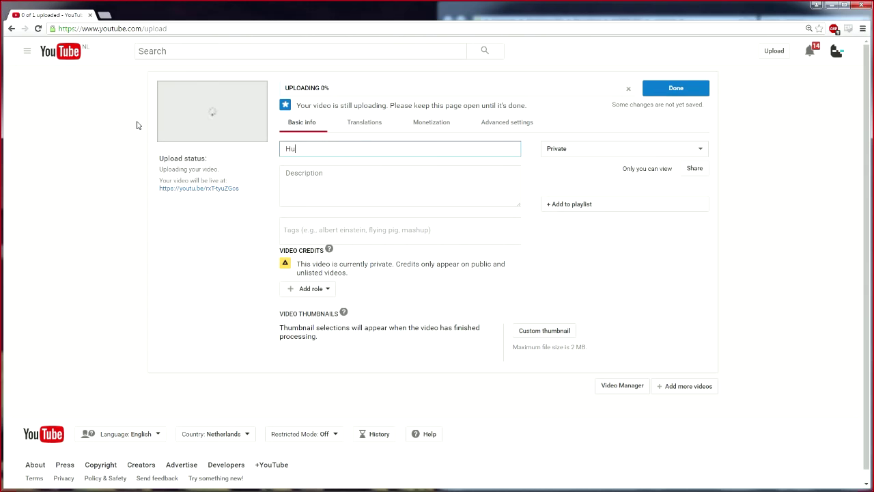
{"action": "type", "text": "trtworld Afle"}
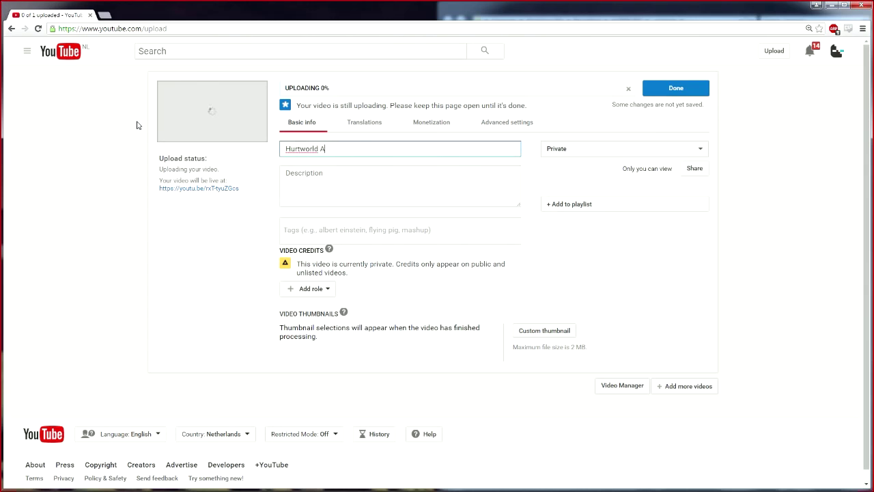